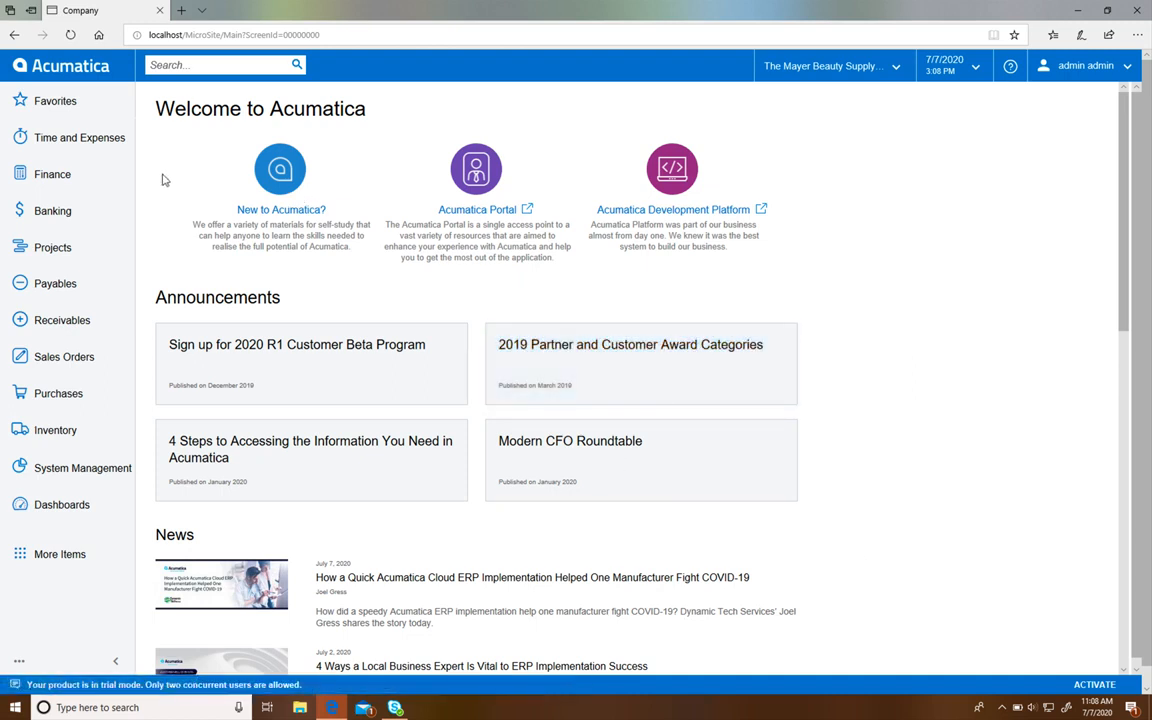
- Search the application for "kit" and close the results after clearing the search
click(213, 65)
text(kit)
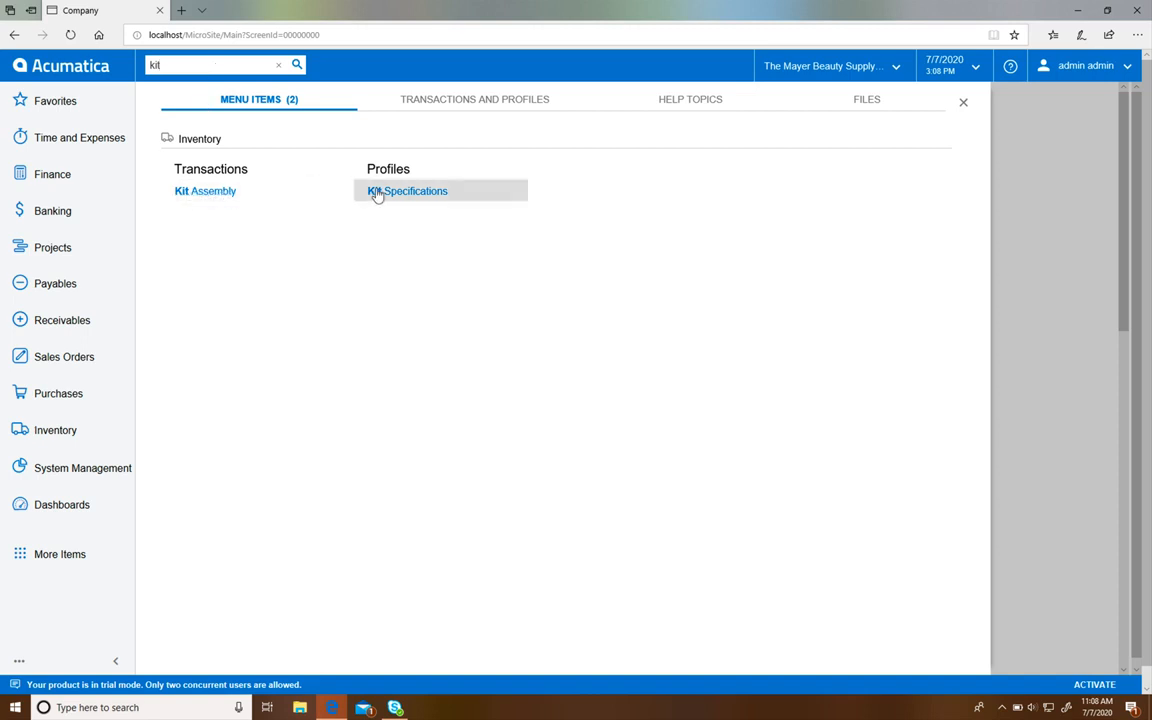
click(282, 66)
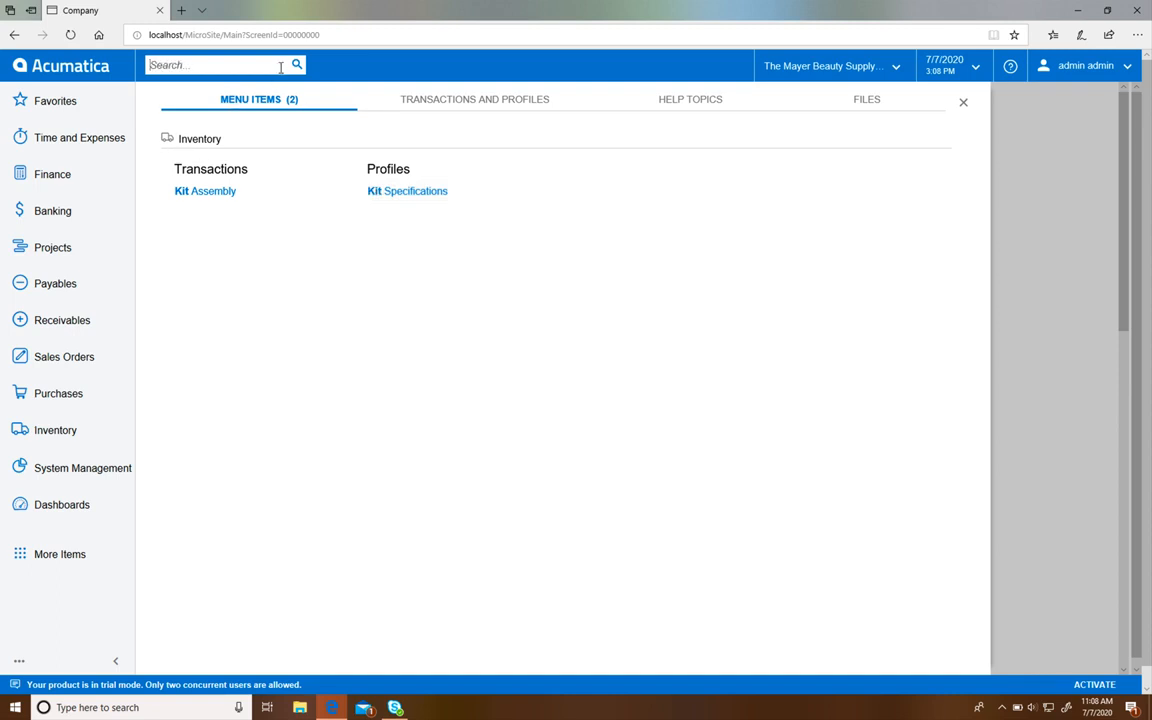
click(1036, 157)
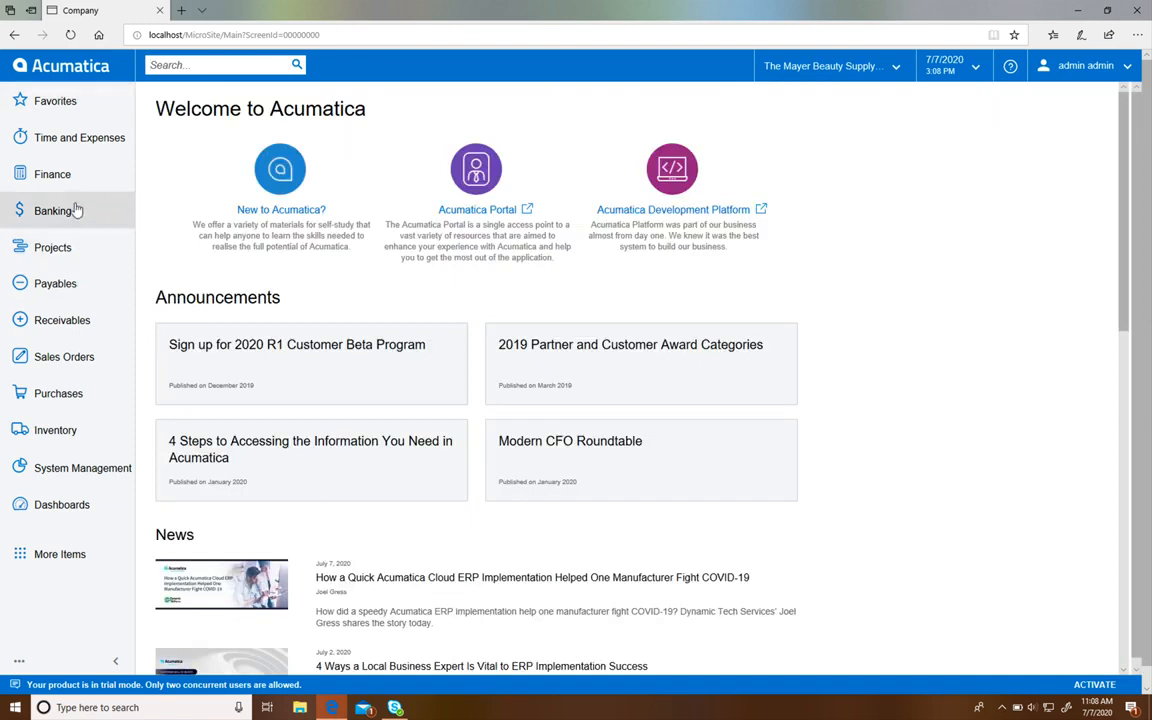
- Add Kit Specifications to the Inventory quick menu through the menu's configuration mode
click(68, 429)
scroll(185, 380, down, 1)
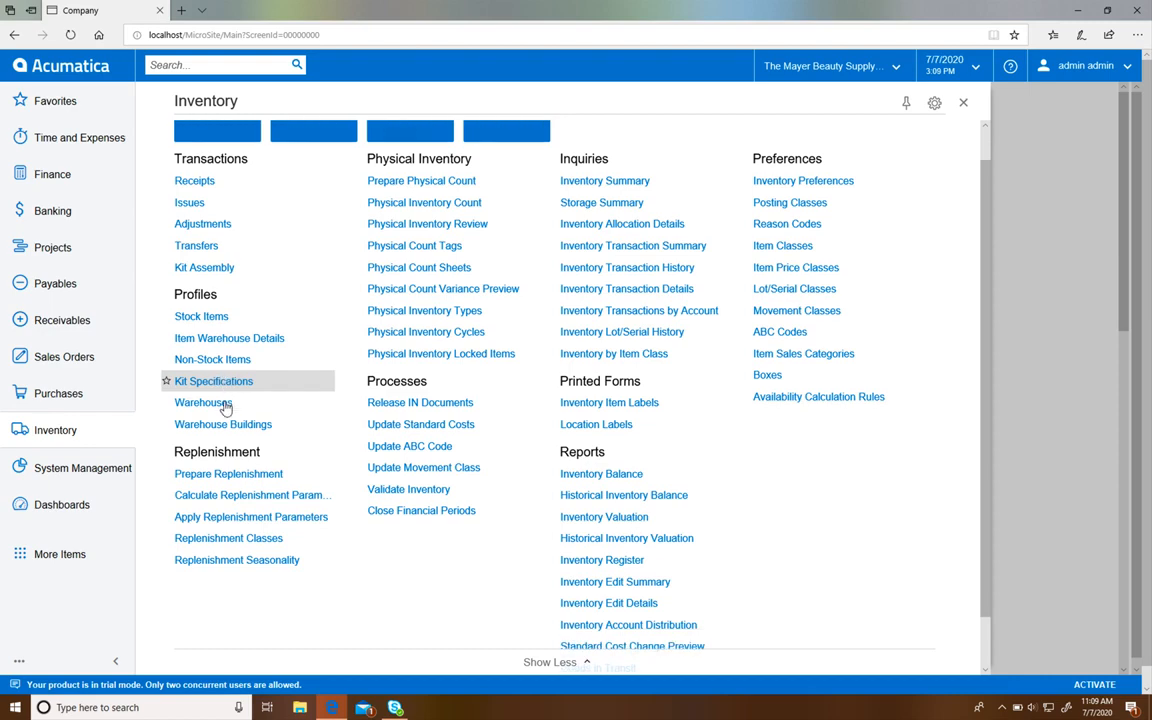
scroll(235, 406, down, 3)
click(548, 664)
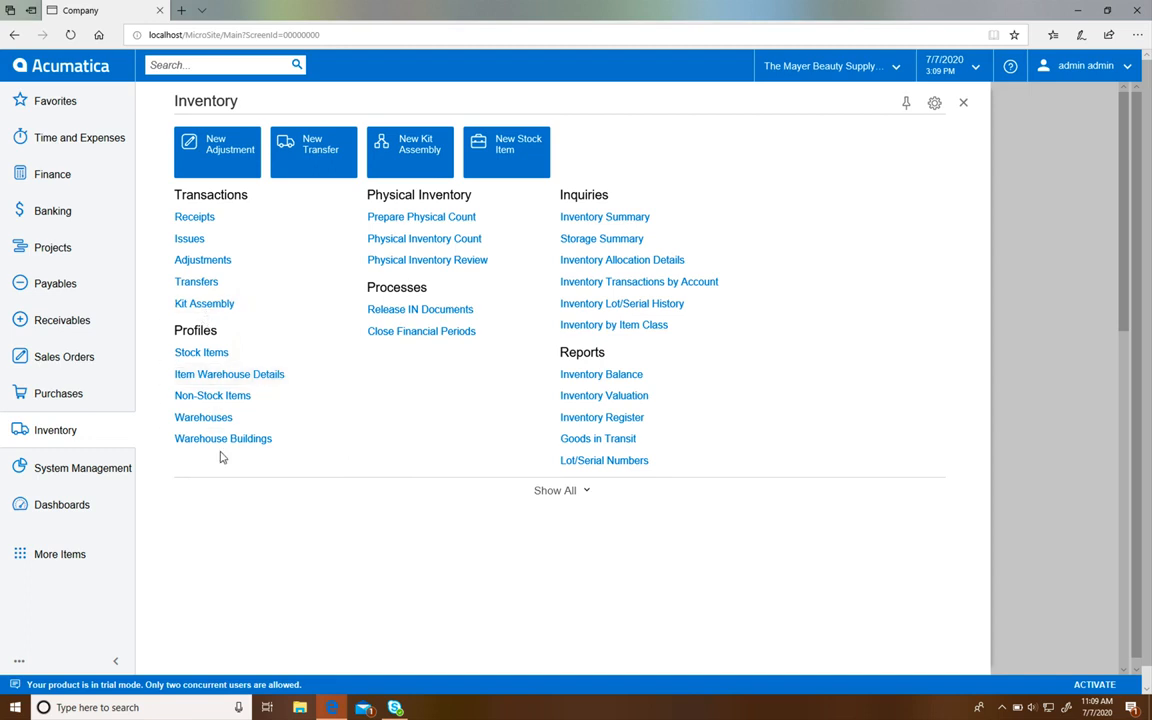
click(940, 103)
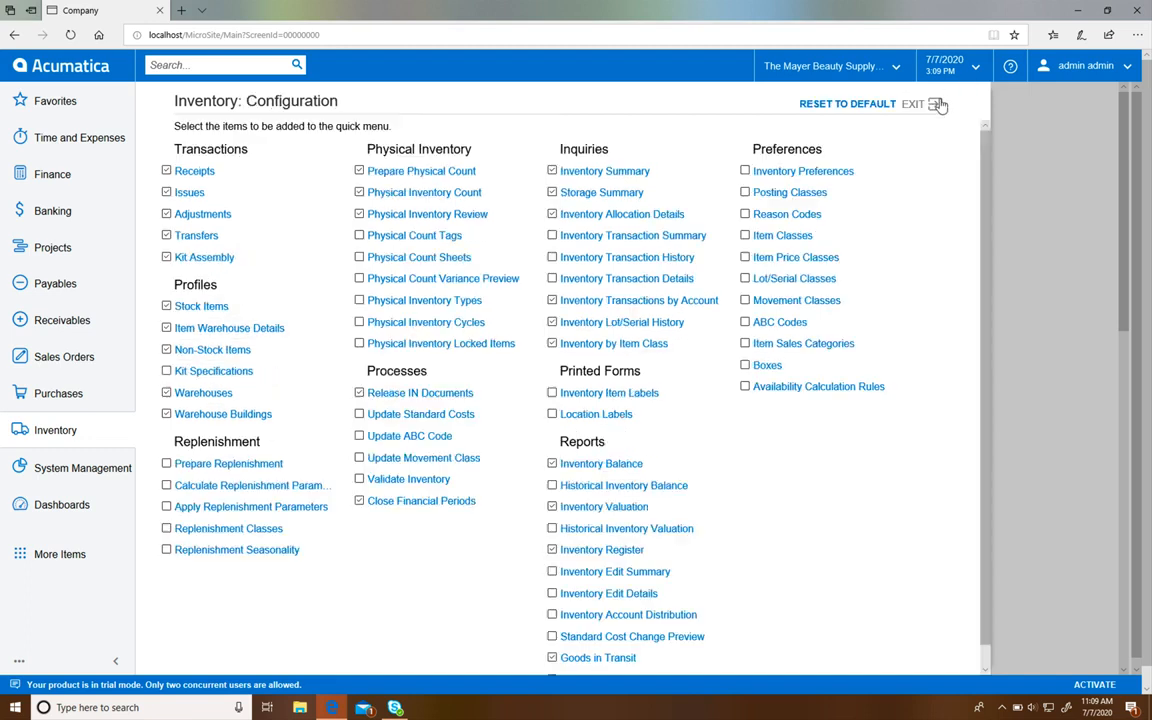
click(258, 380)
click(930, 101)
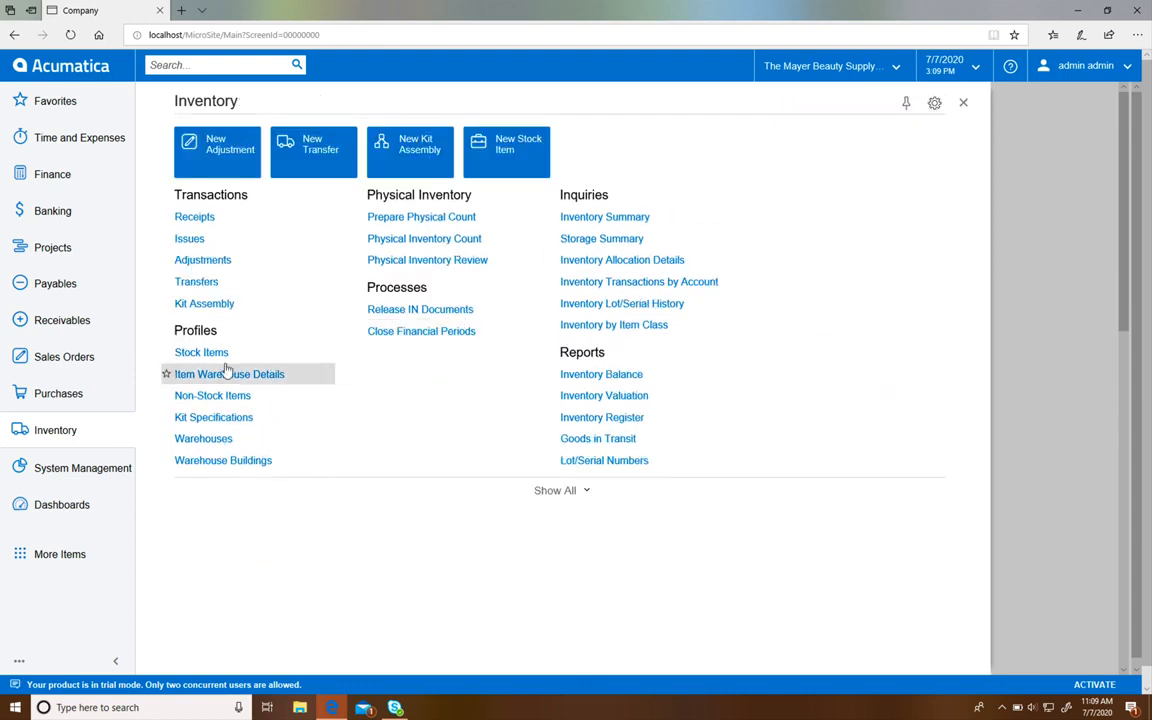
- Open Kit Specifications and load the DAYTTONIGHSET kit
click(242, 425)
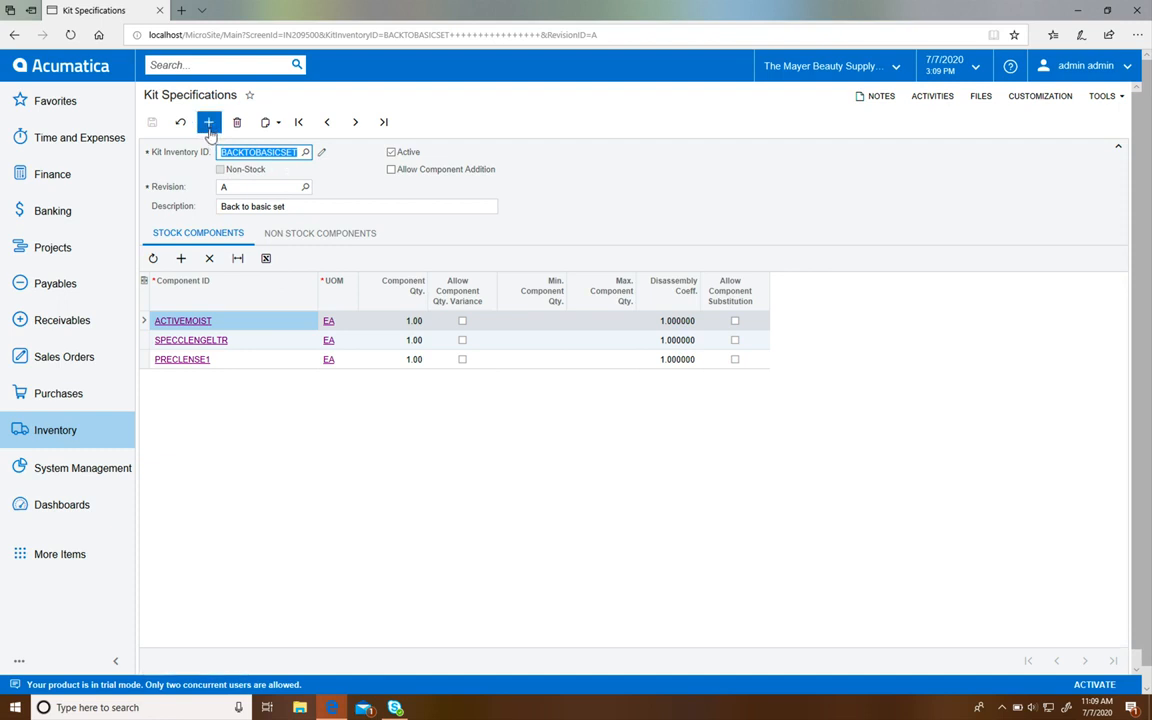
click(305, 153)
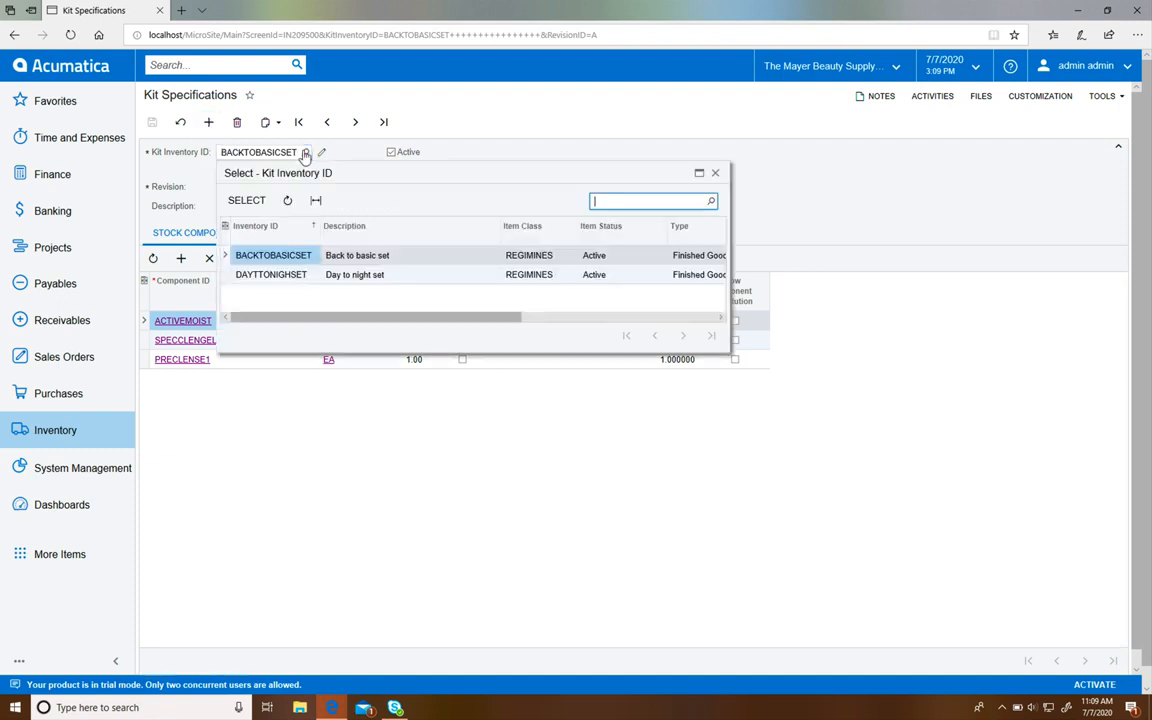
double_click(303, 276)
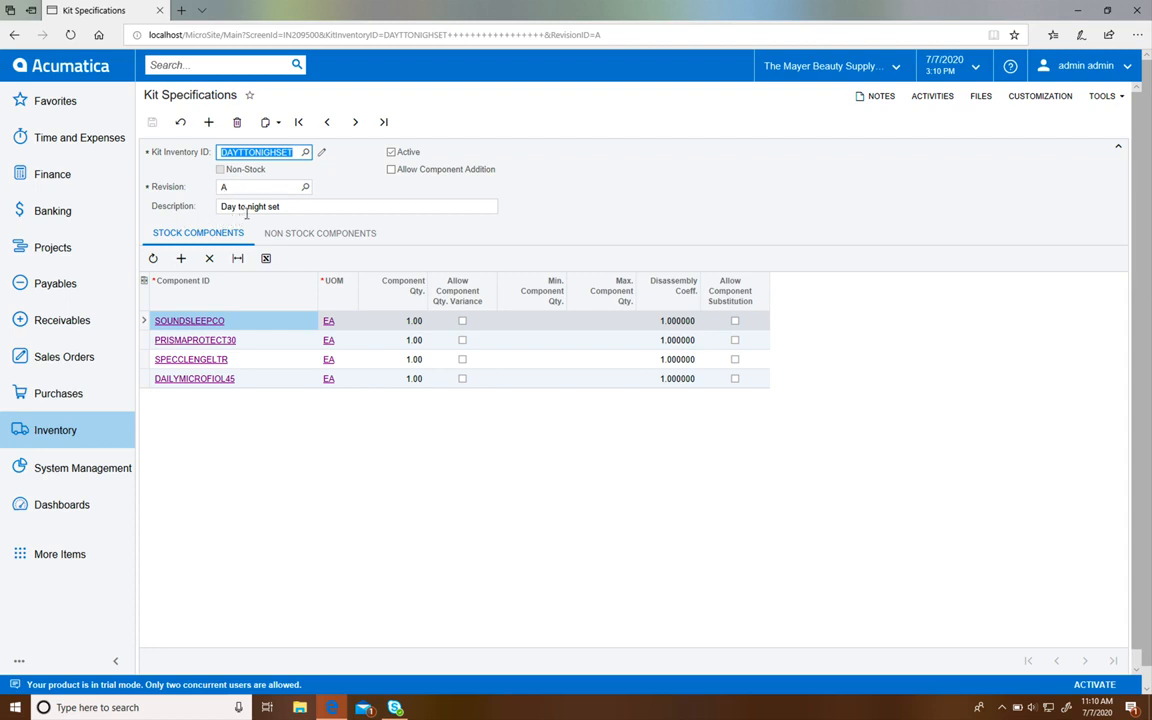
- View the non-stock components of the day to night kit and return to its stock components
click(573, 203)
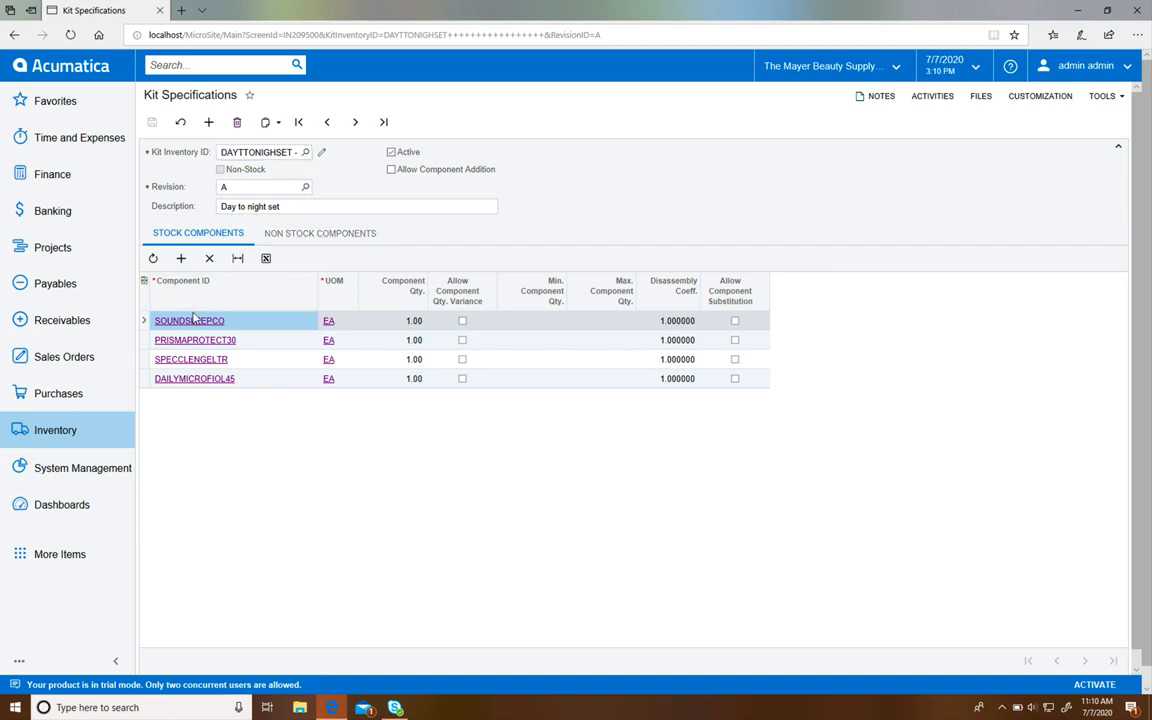
click(317, 233)
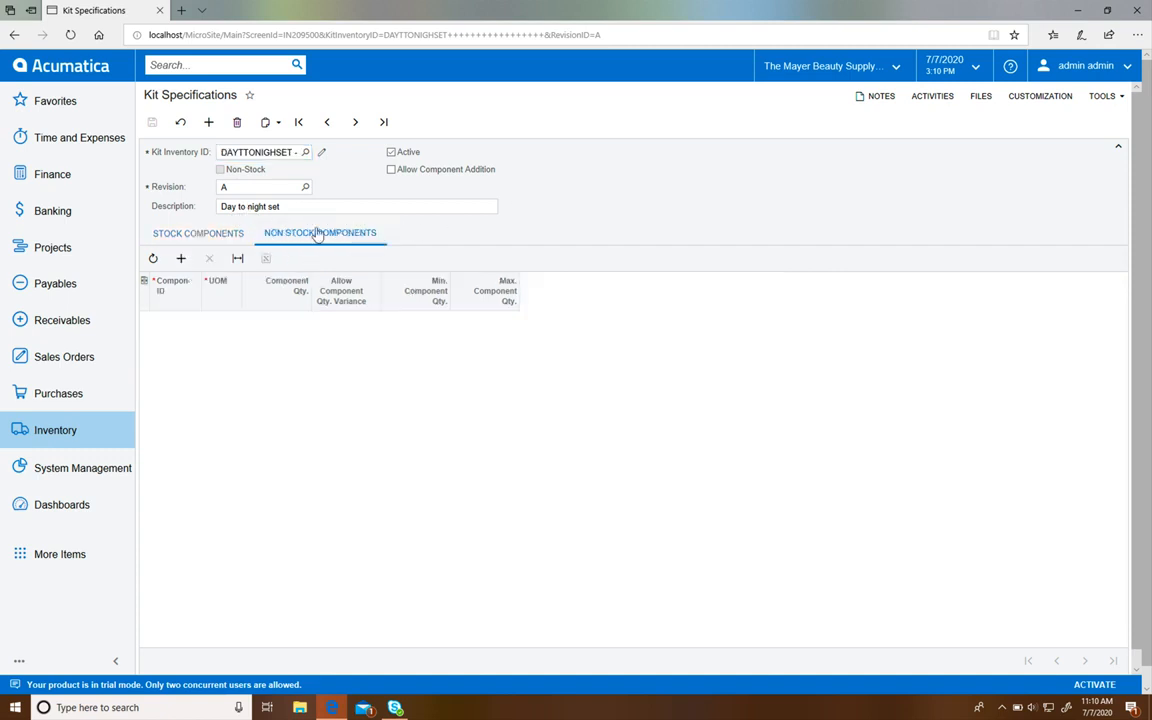
click(199, 234)
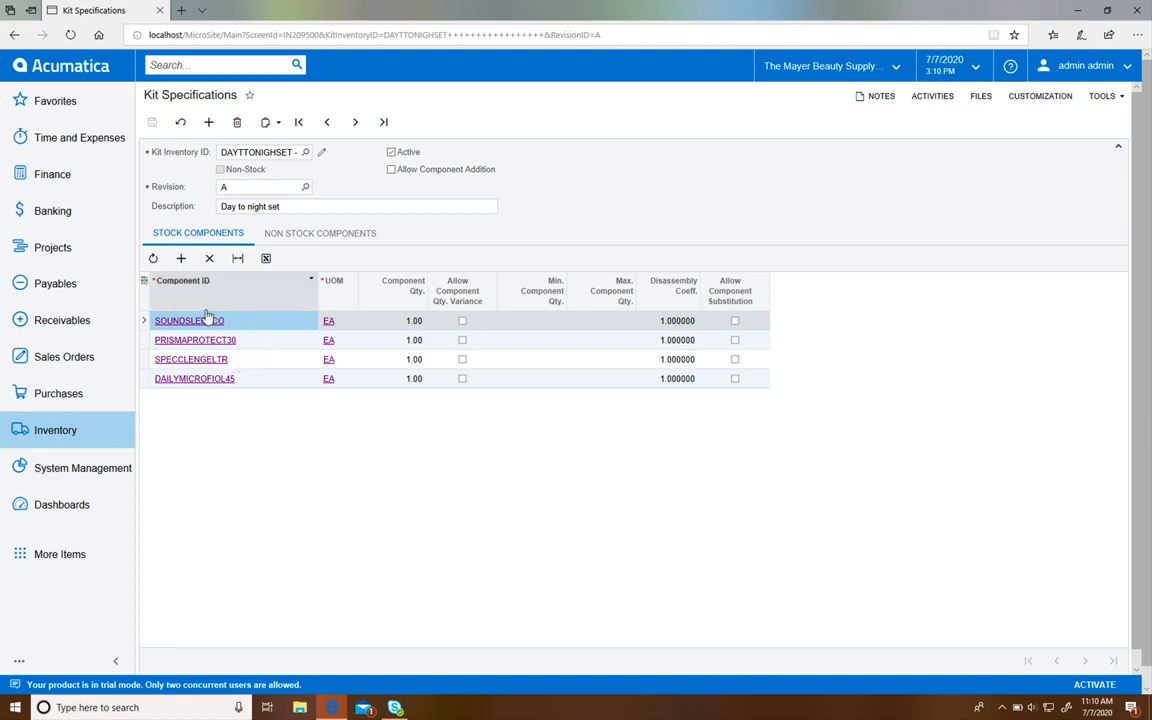
- Examine the general, price/cost and manufacturing details of the DAILYMICROFIOL45 stock item, and close its record
click(200, 378)
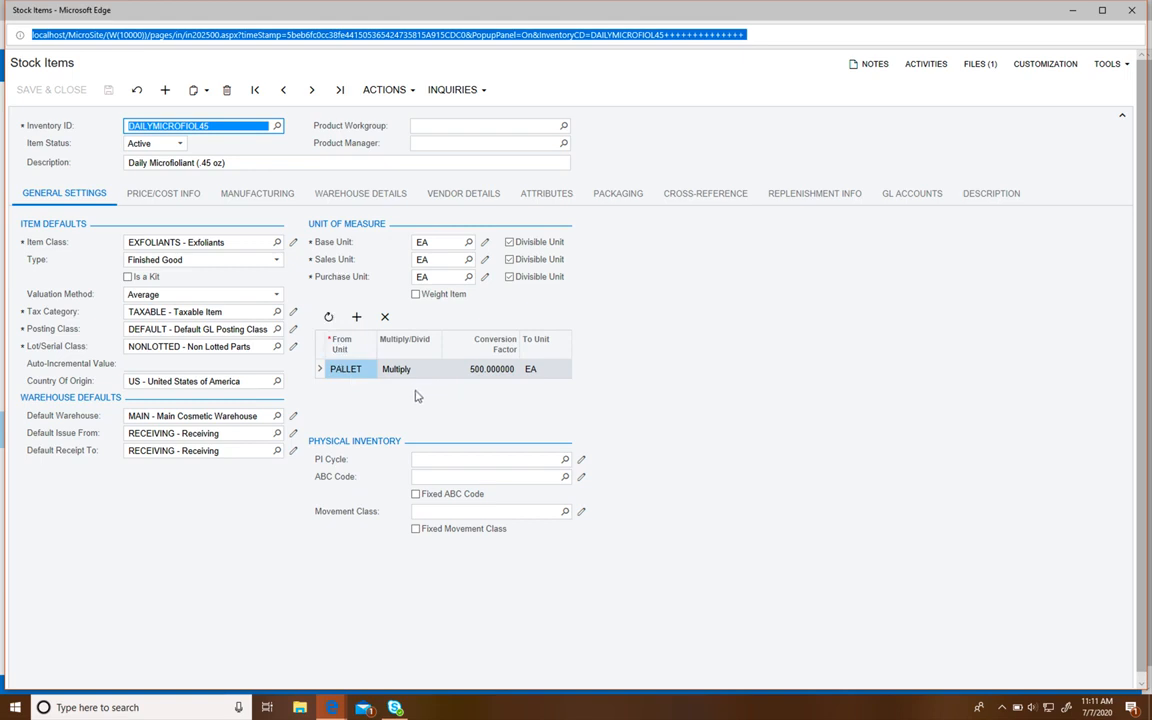
click(175, 203)
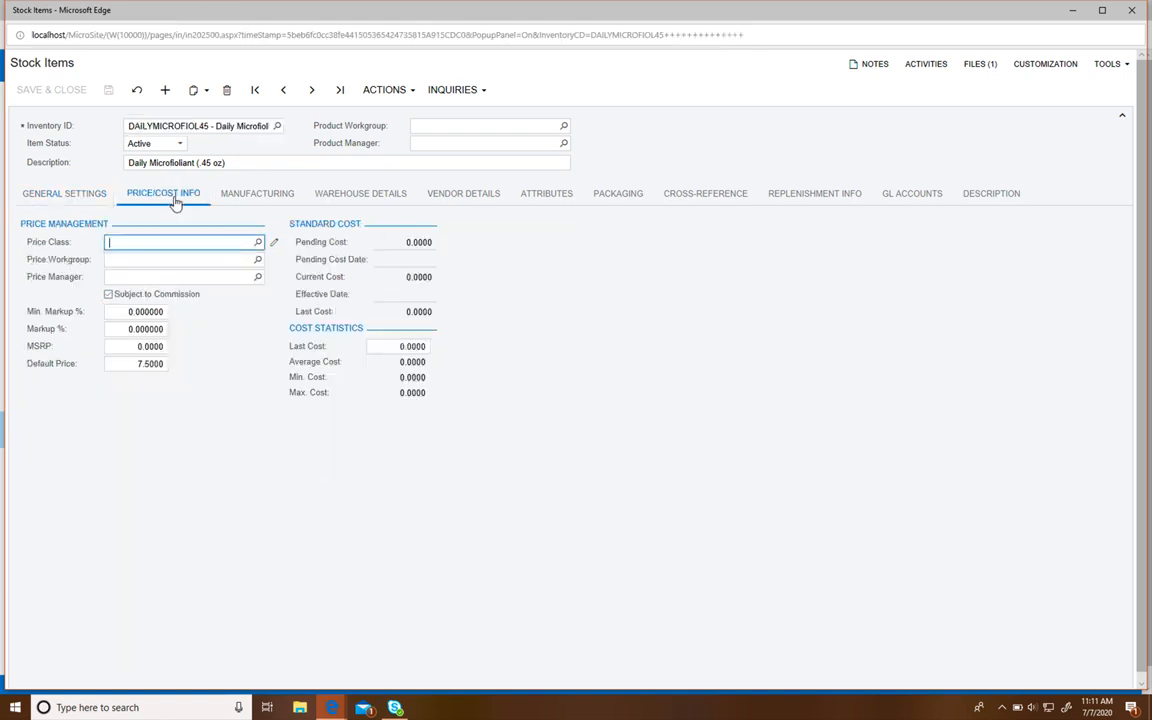
click(262, 197)
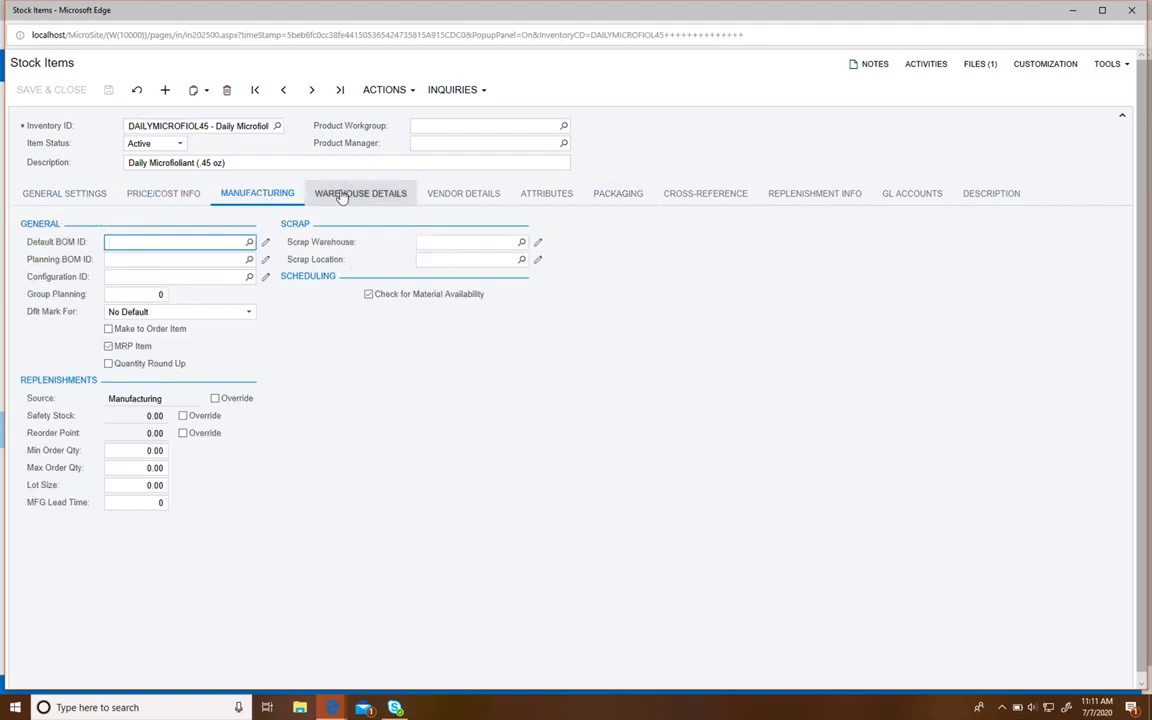
click(1135, 12)
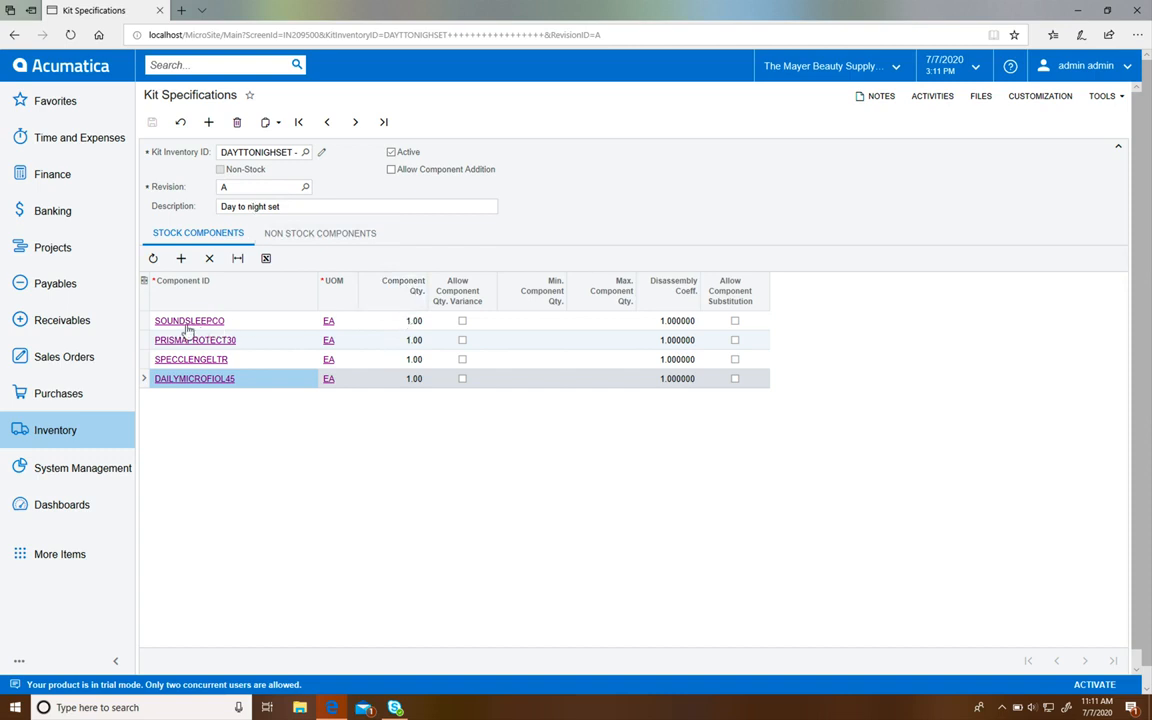
- Review the component quantity of each of the kit's four stock components and the fields for non-stock components
click(404, 321)
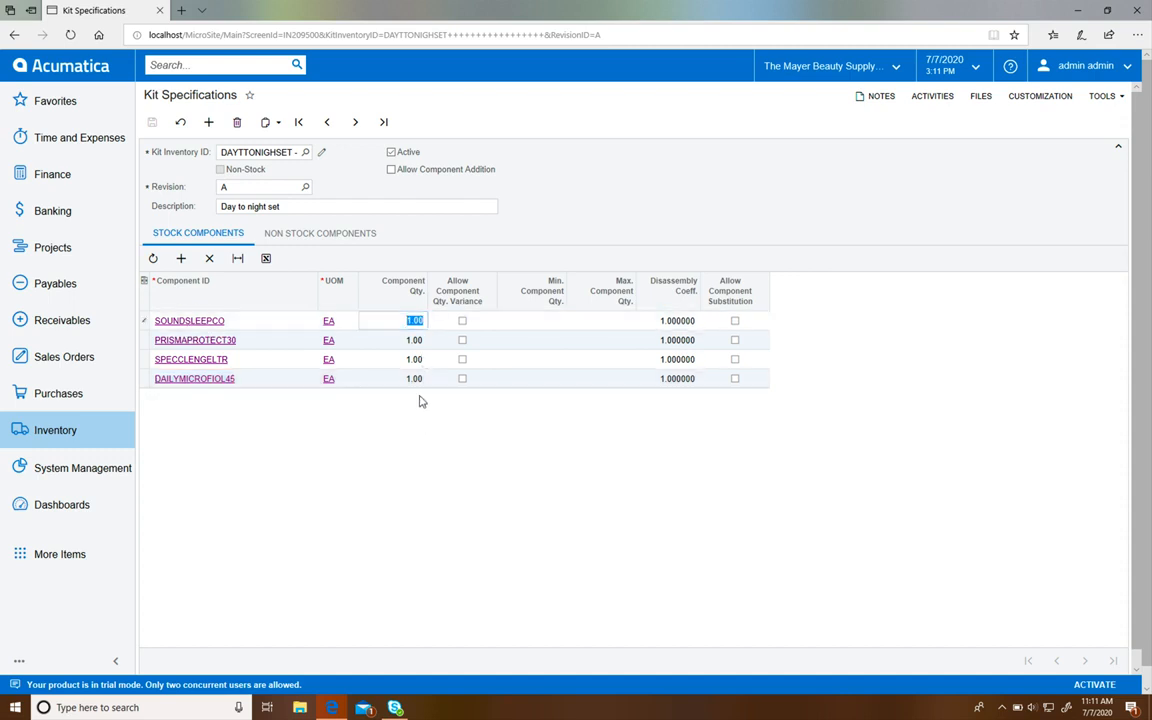
click(394, 341)
click(398, 359)
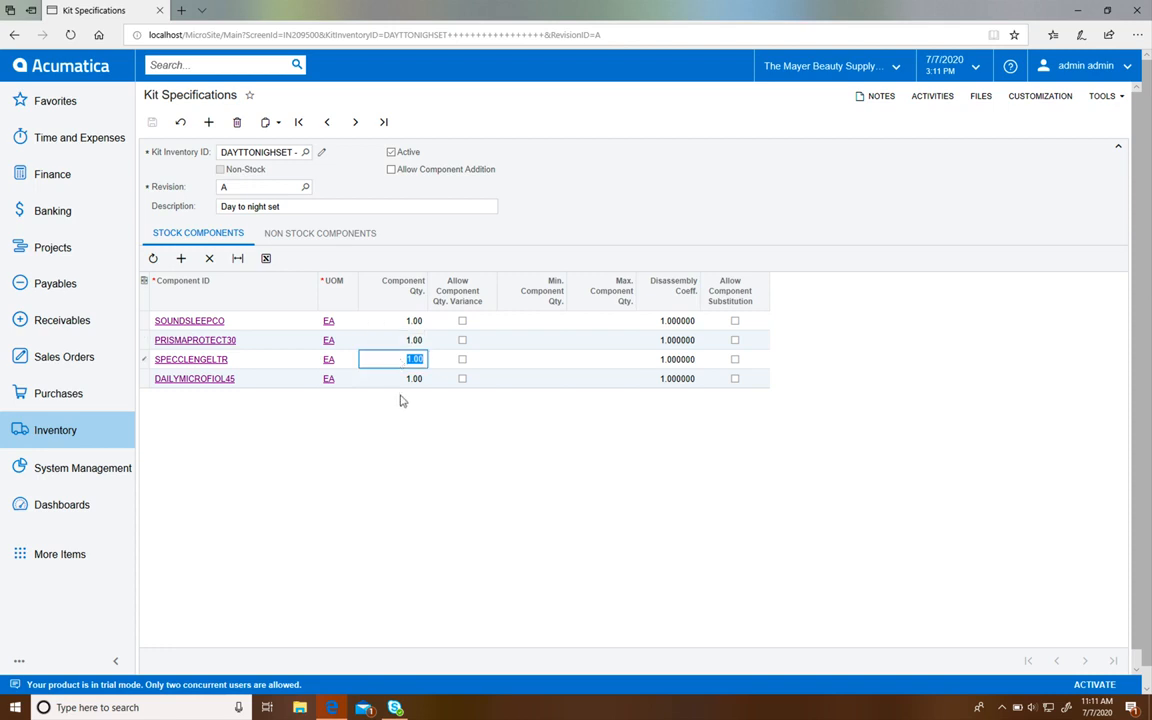
click(399, 381)
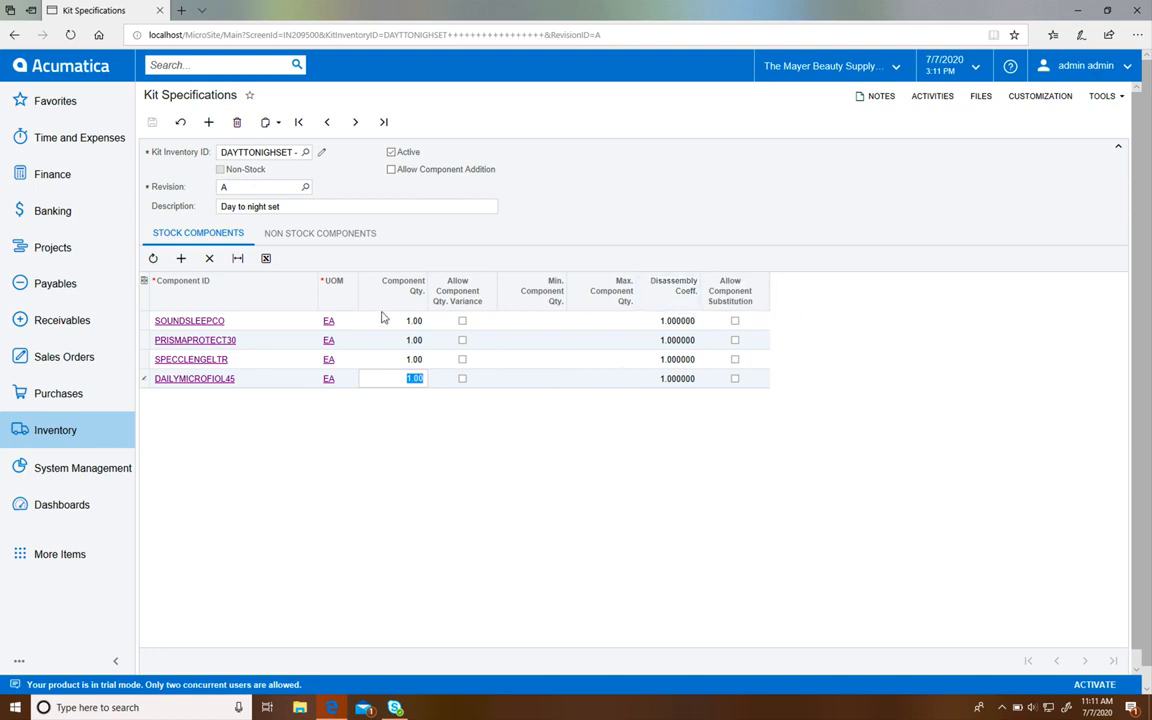
click(318, 234)
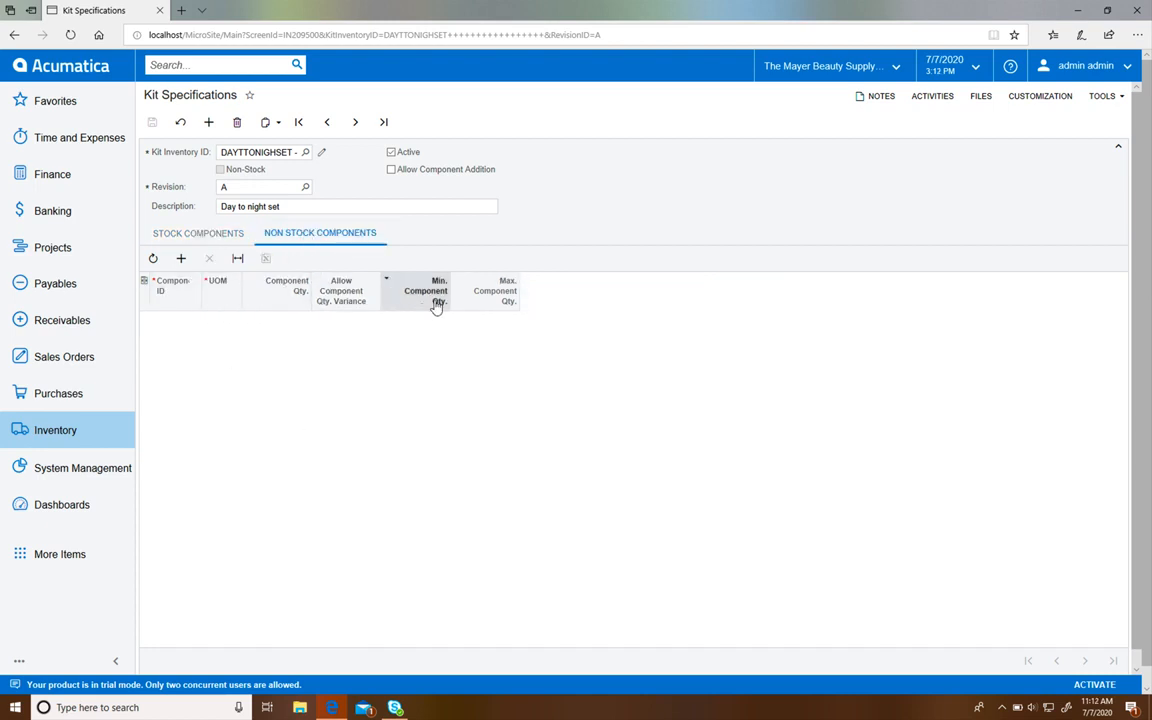
- Open the existing production kit assembly for BACKTOBASICSET from the Inventory kit assembly list
click(103, 427)
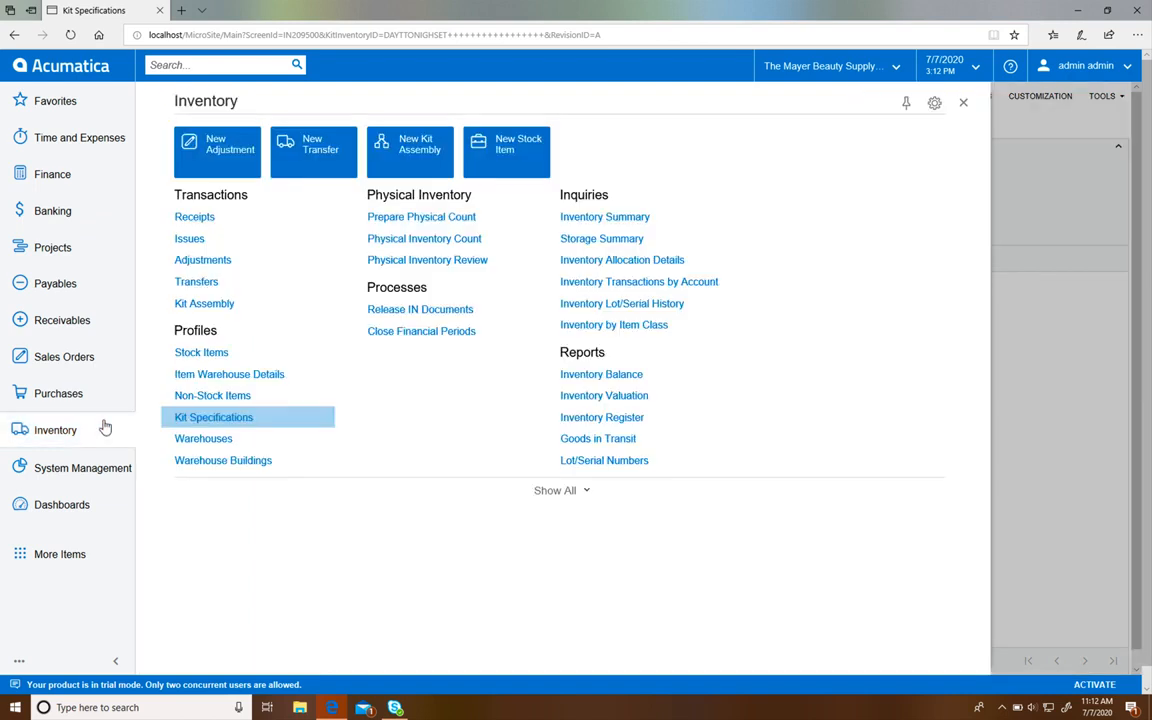
click(201, 310)
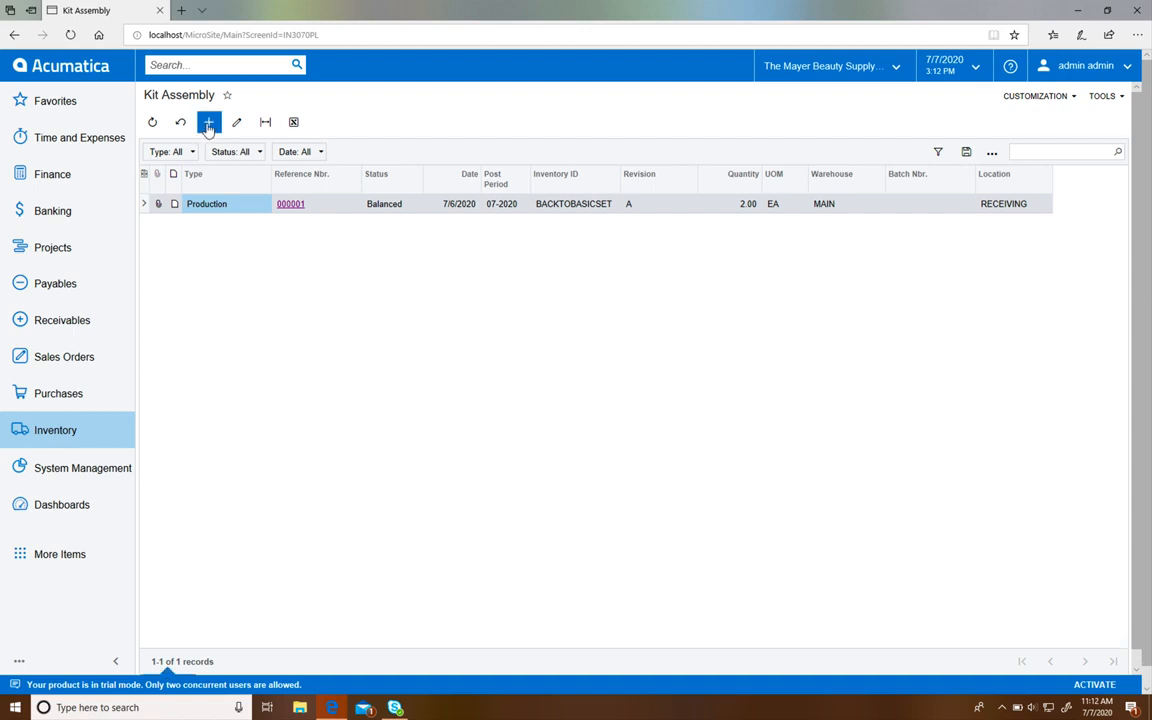
click(284, 210)
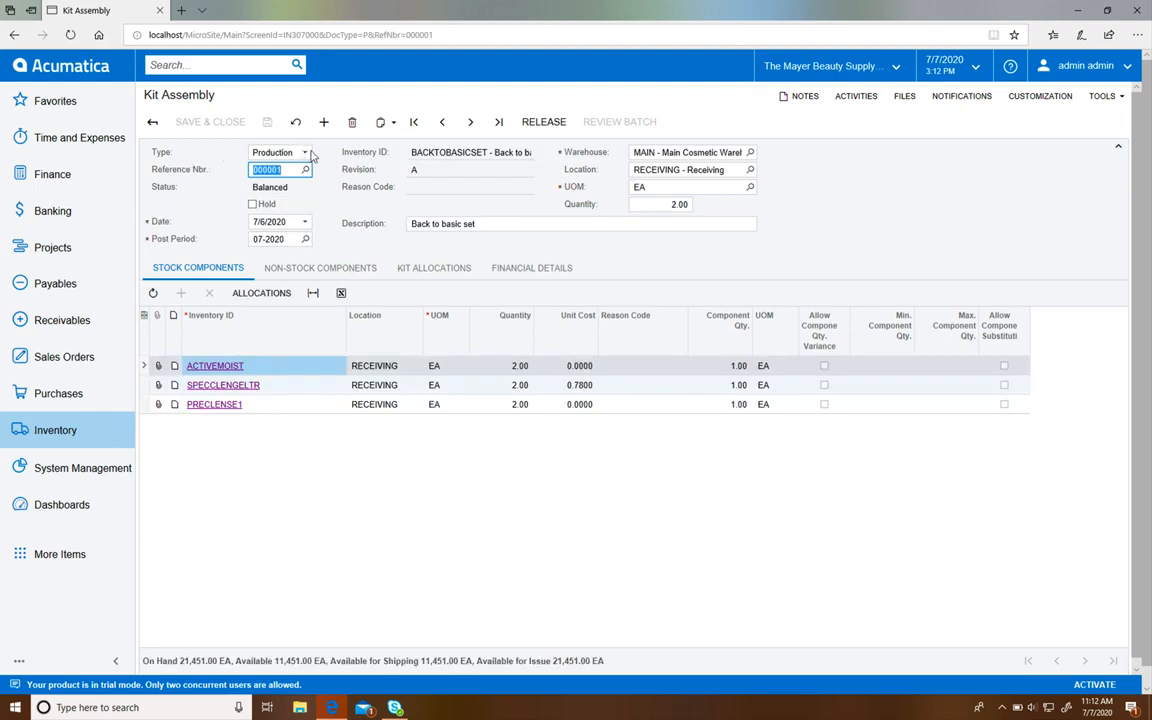
- Check the assembly's type options, and try putting the document on hold and taking it off hold
click(305, 155)
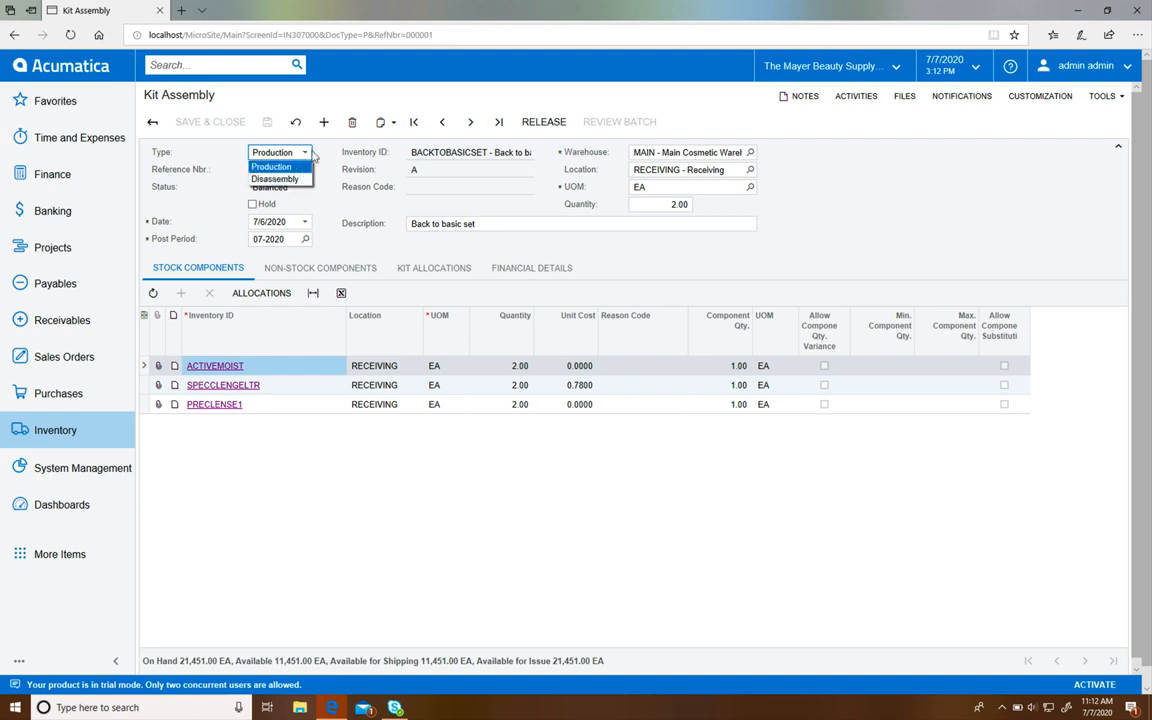
click(306, 155)
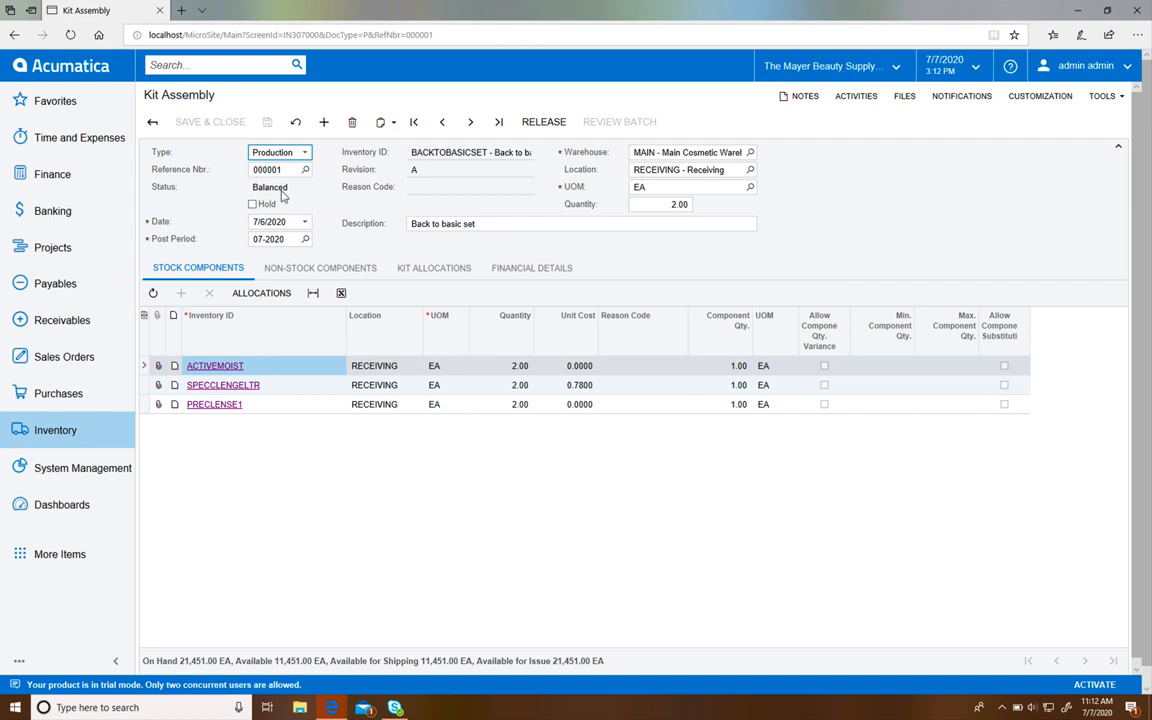
click(253, 205)
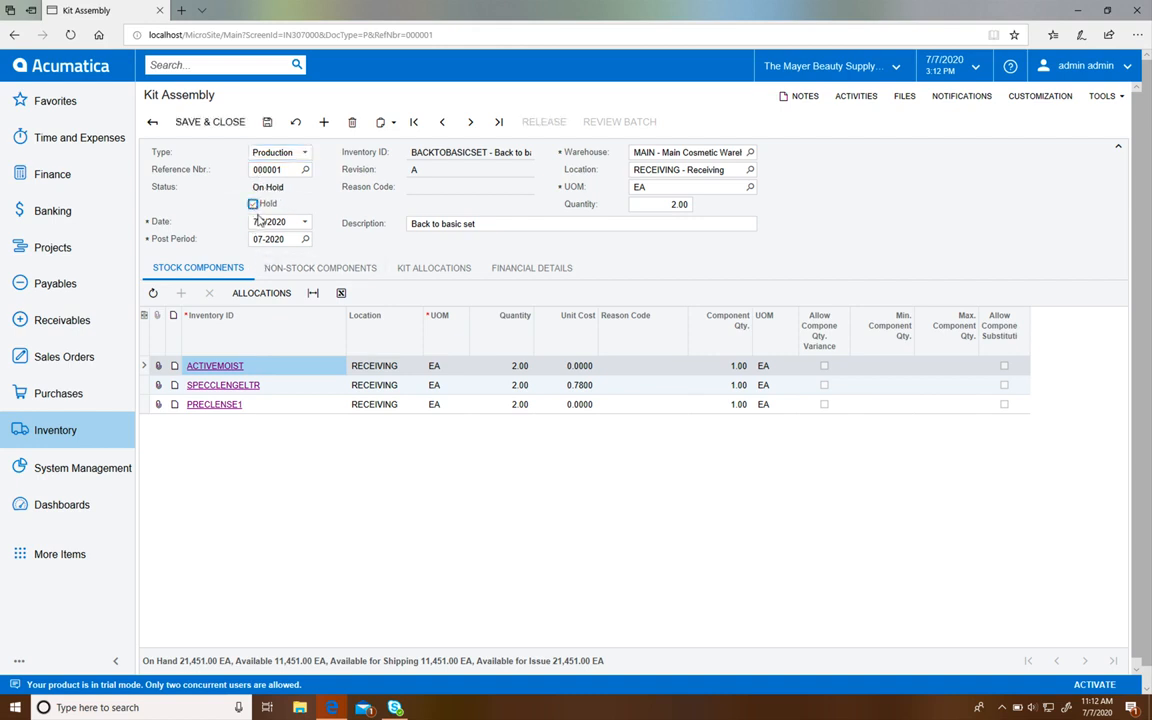
click(253, 204)
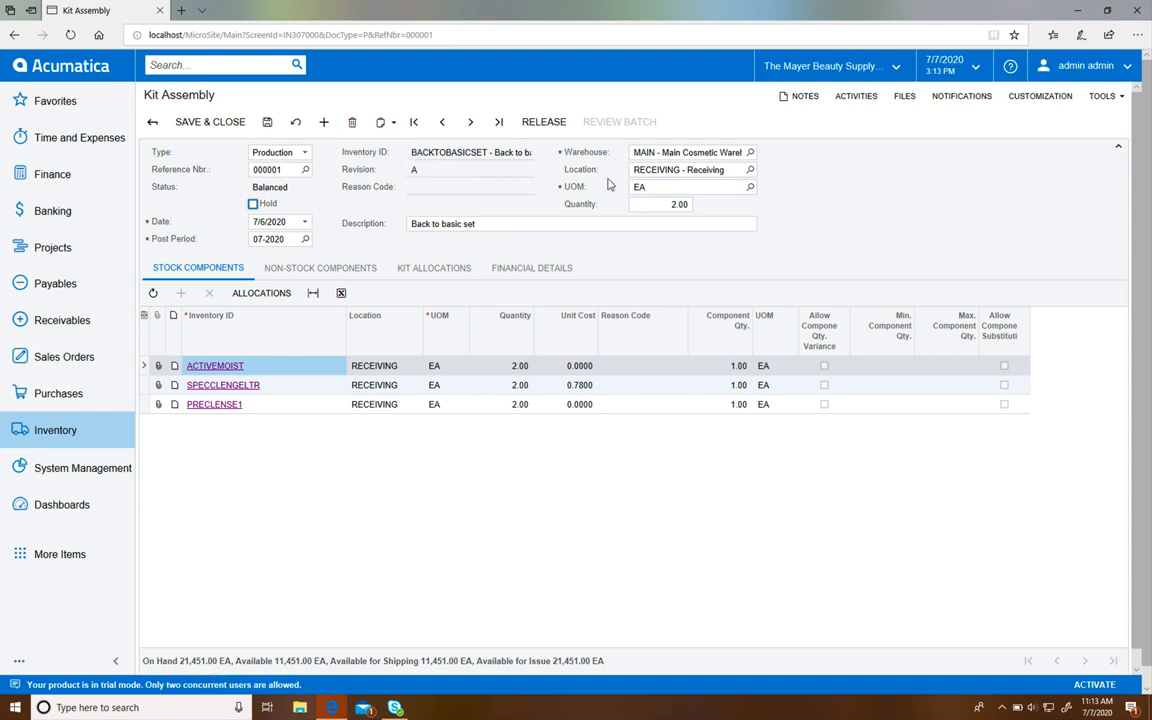
click(302, 152)
click(276, 150)
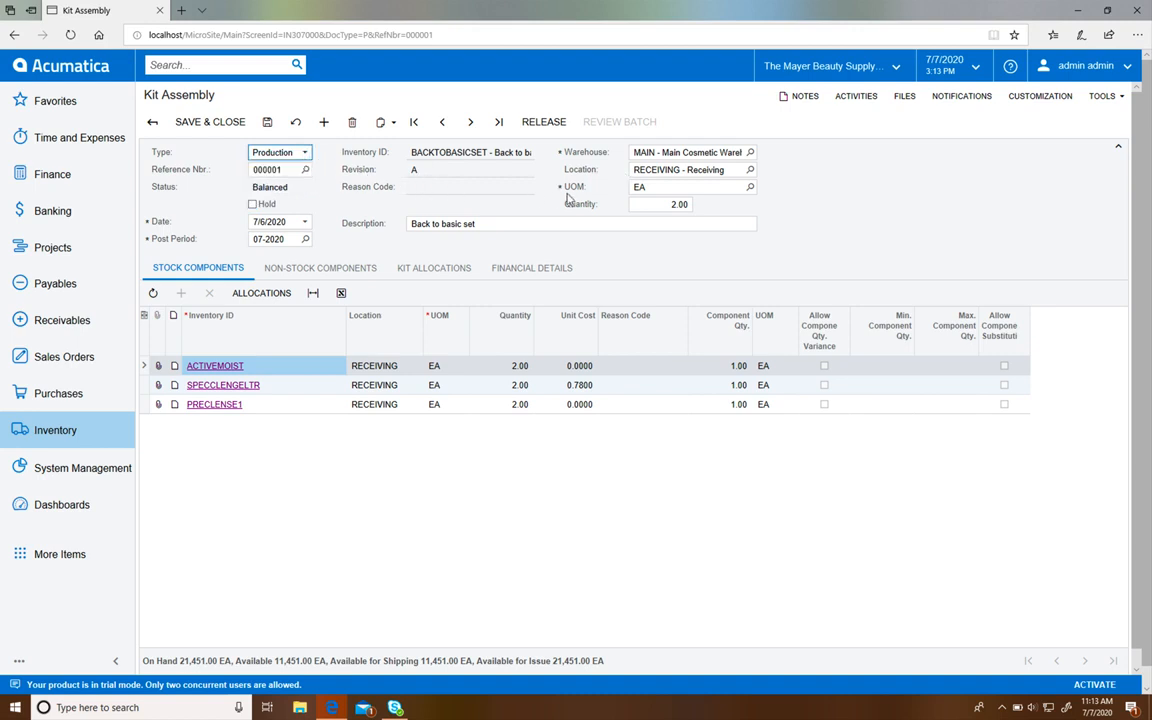
- View the warehouses available for the kit assembly without choosing a different one
click(750, 154)
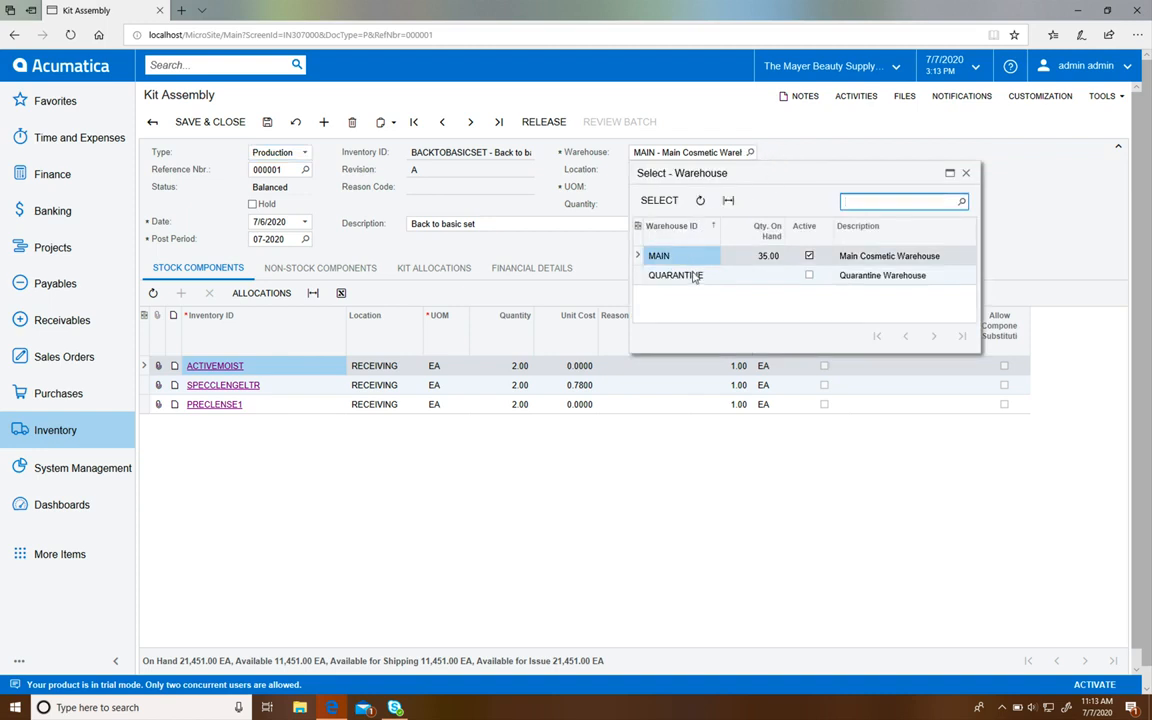
click(966, 173)
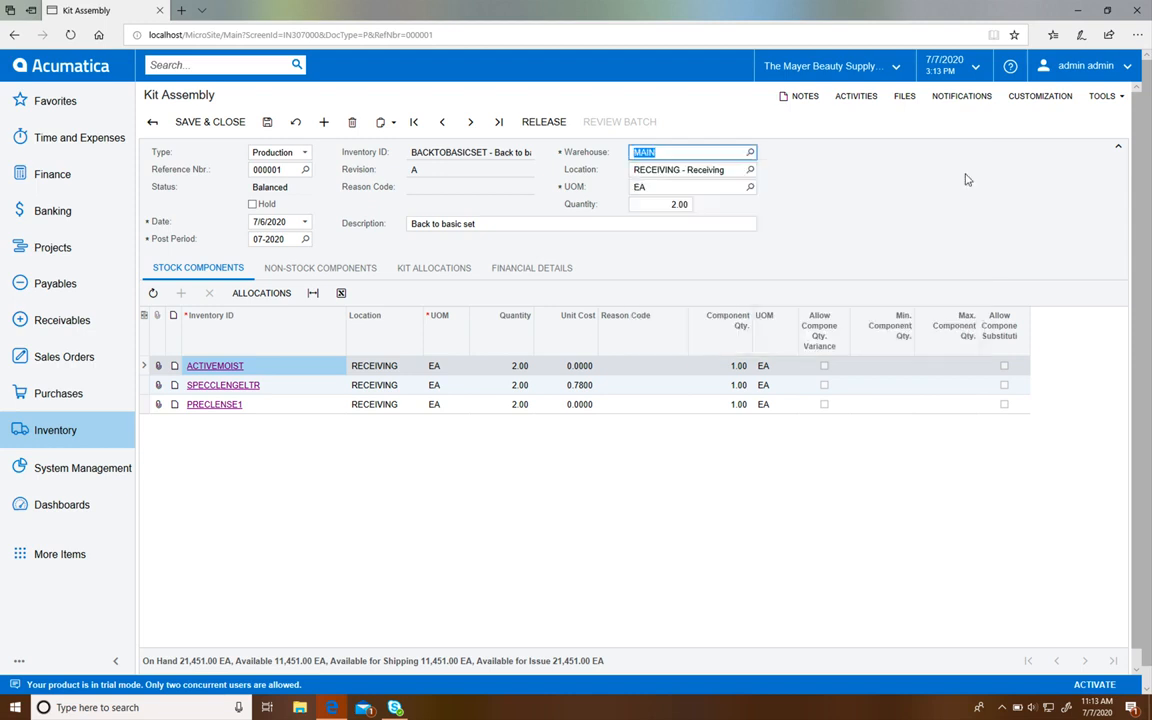
click(796, 173)
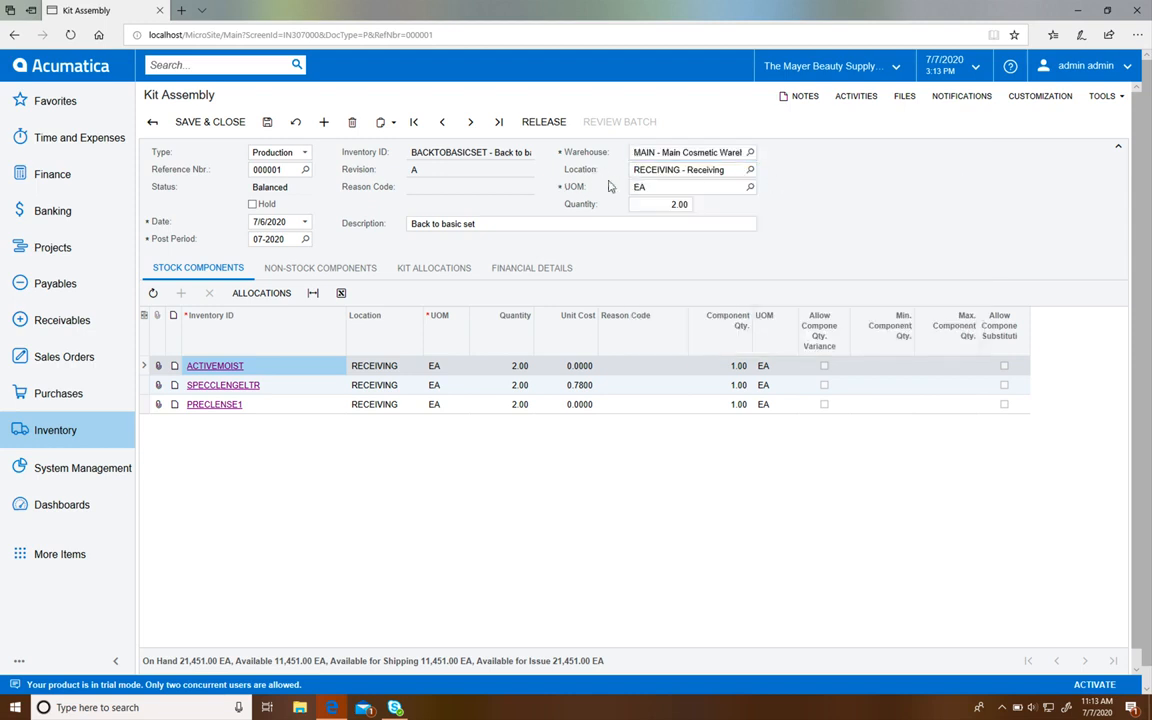
- Select RECEIVING as the kit assembly's location and EA as its unit of measure, and go to the quantity
click(750, 170)
scroll(662, 563, down, 1)
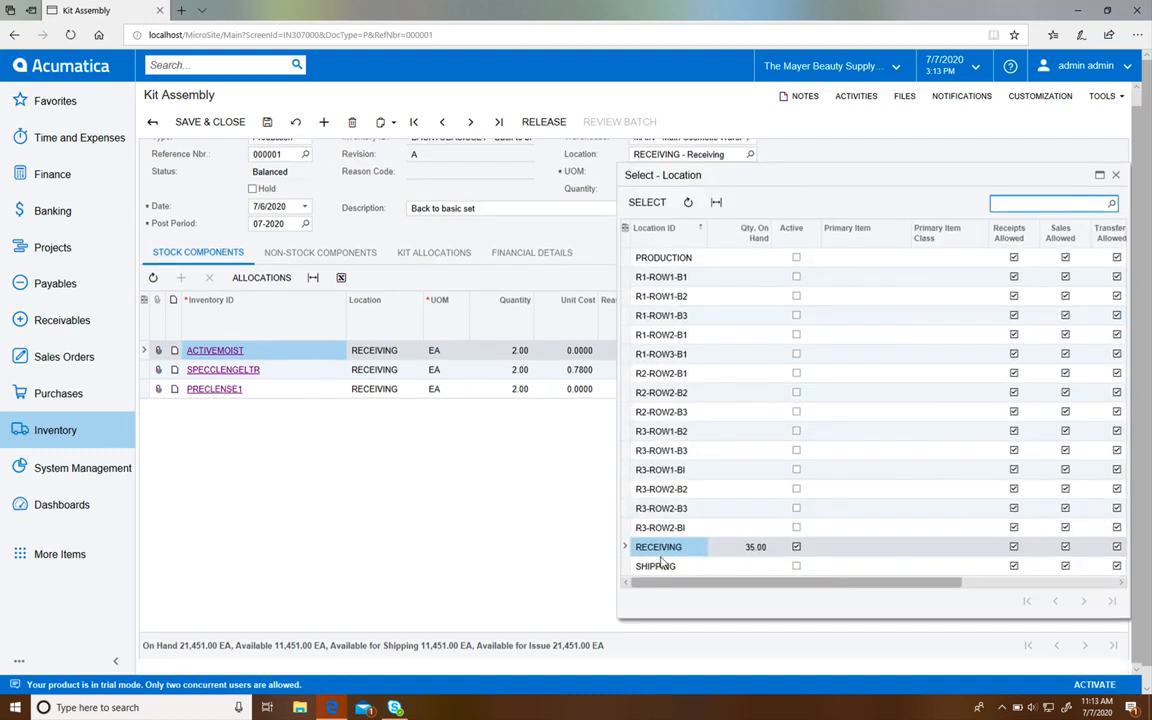
double_click(668, 549)
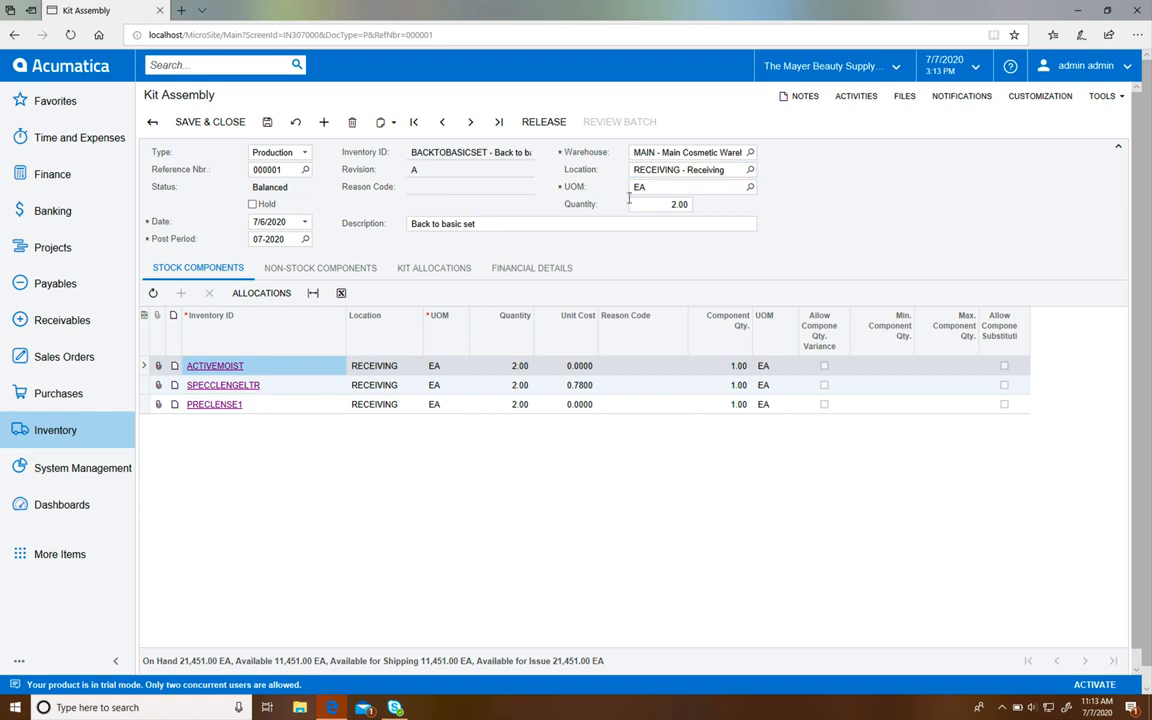
click(750, 189)
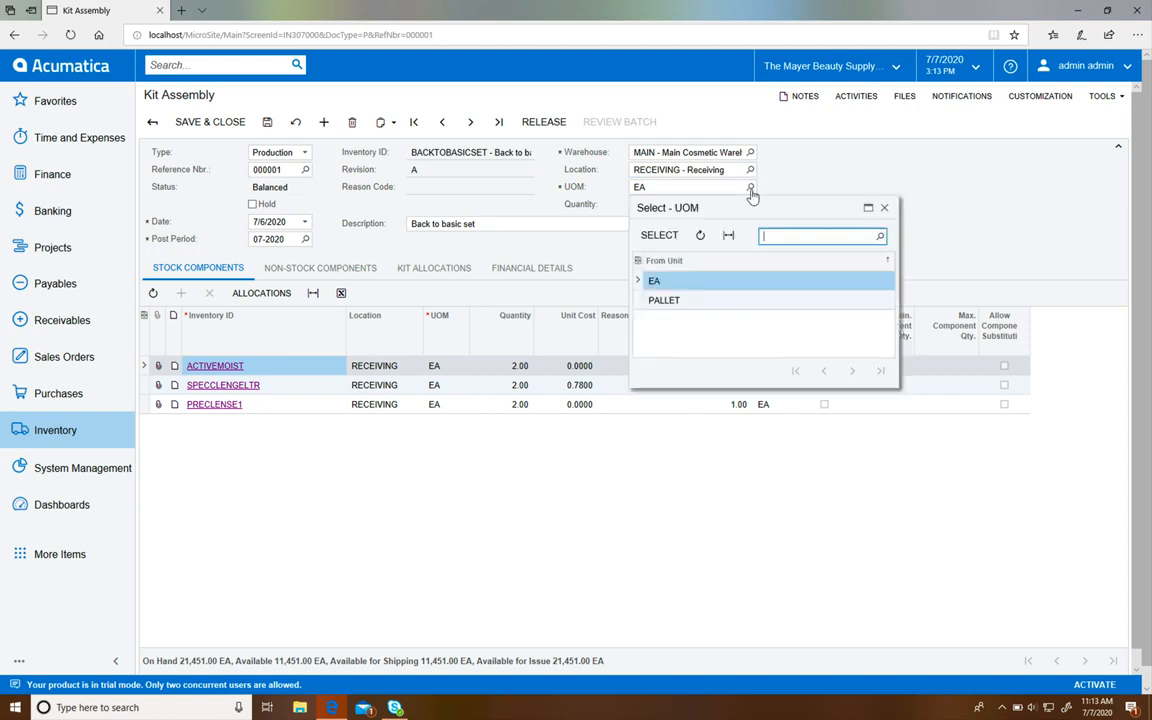
double_click(683, 290)
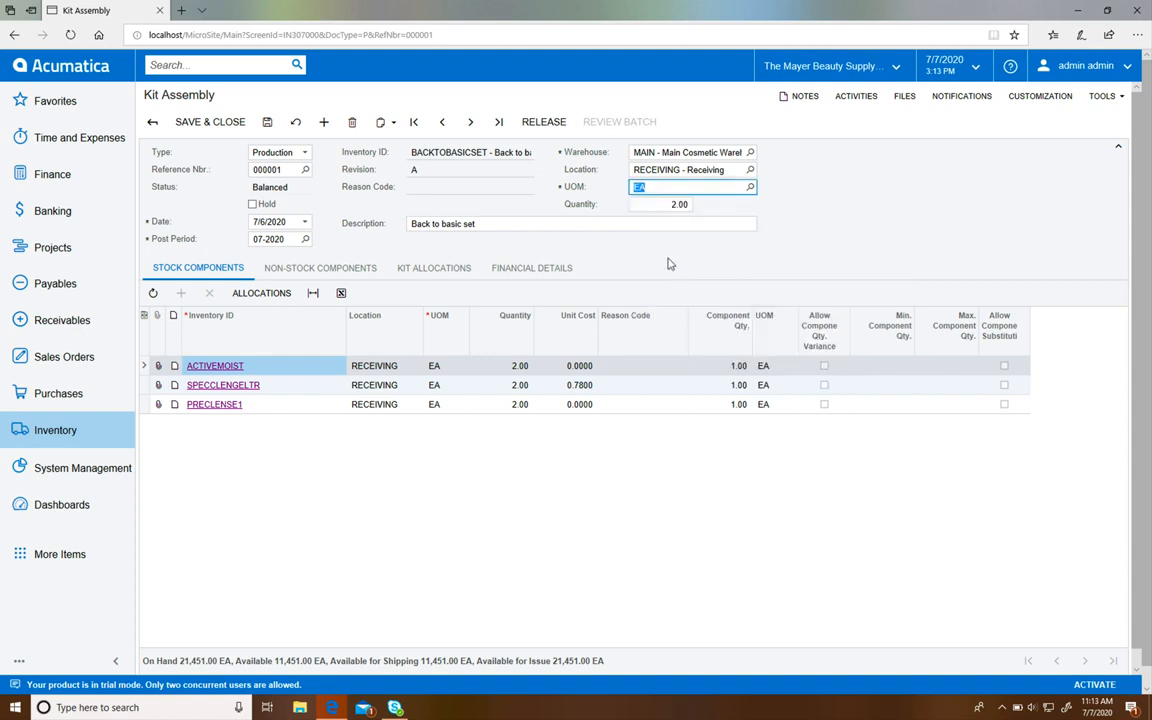
click(658, 208)
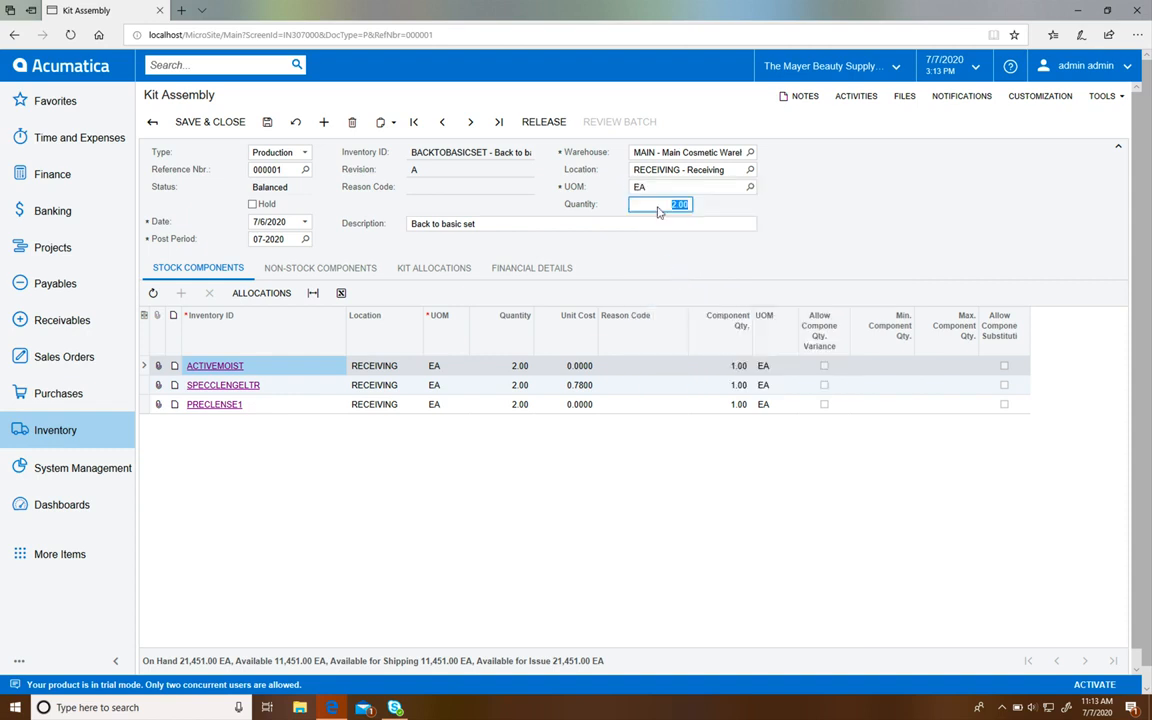
- Set the kit assembly's date to 7/7/2020
click(306, 222)
click(334, 293)
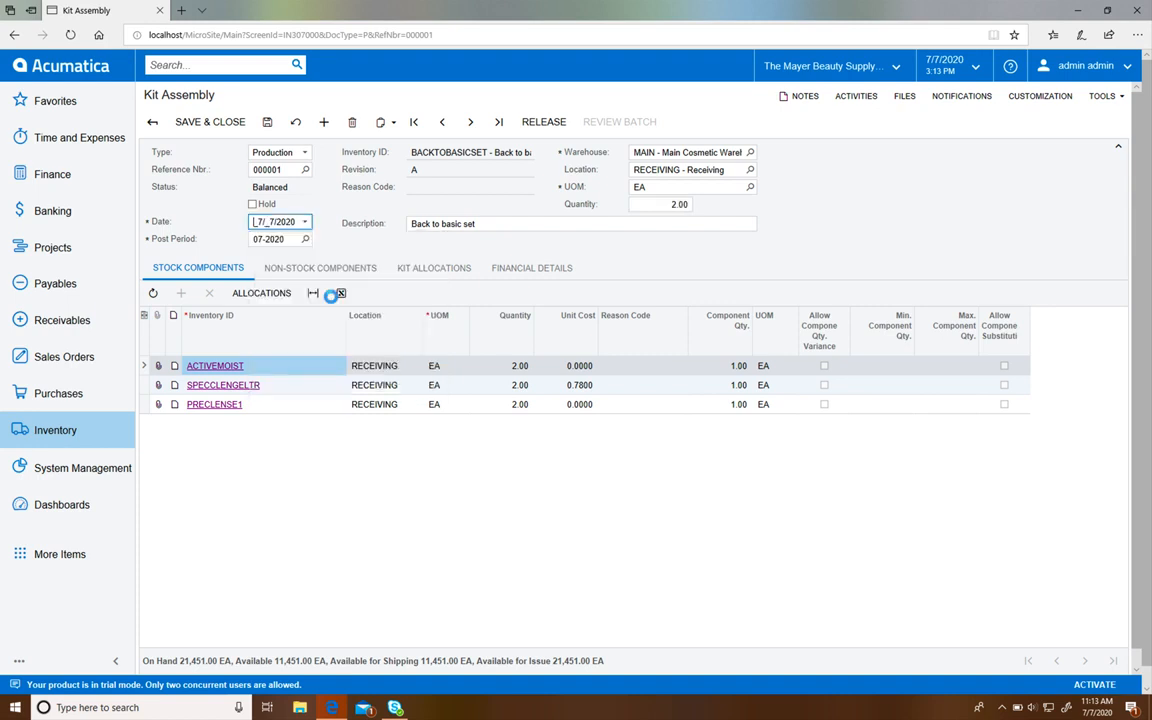
key(Tab)
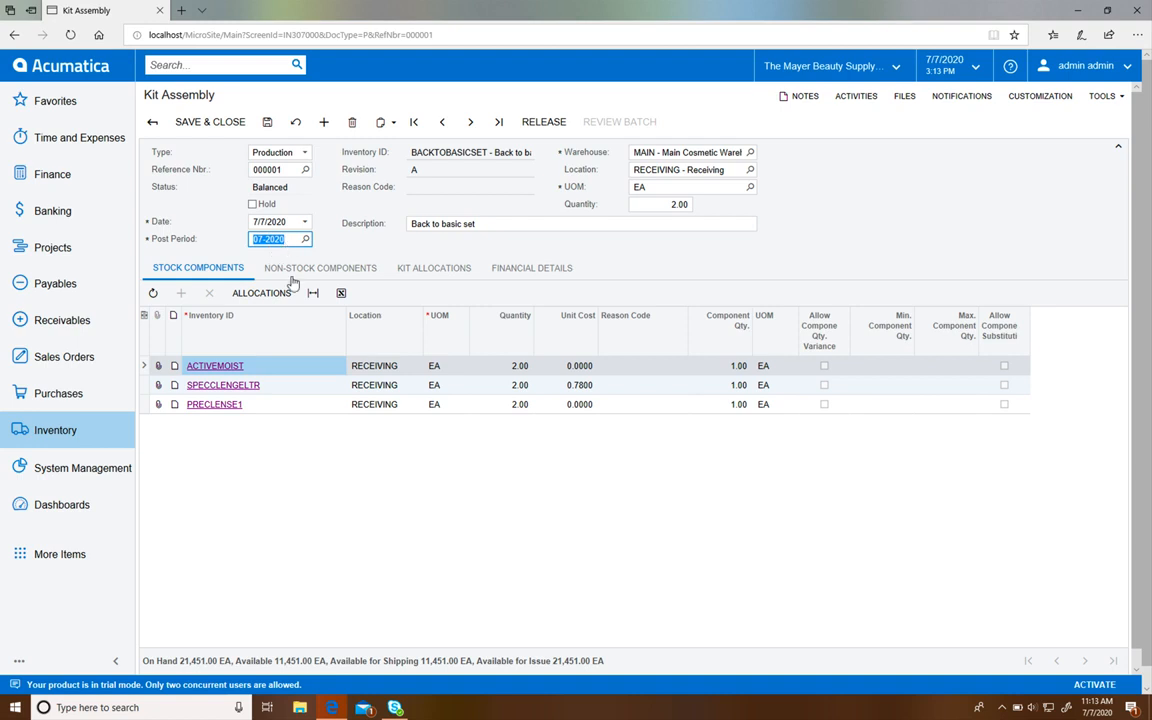
- Review the kit assembly's stock components and the fields for its non-stock components
scroll(329, 445, down, 1)
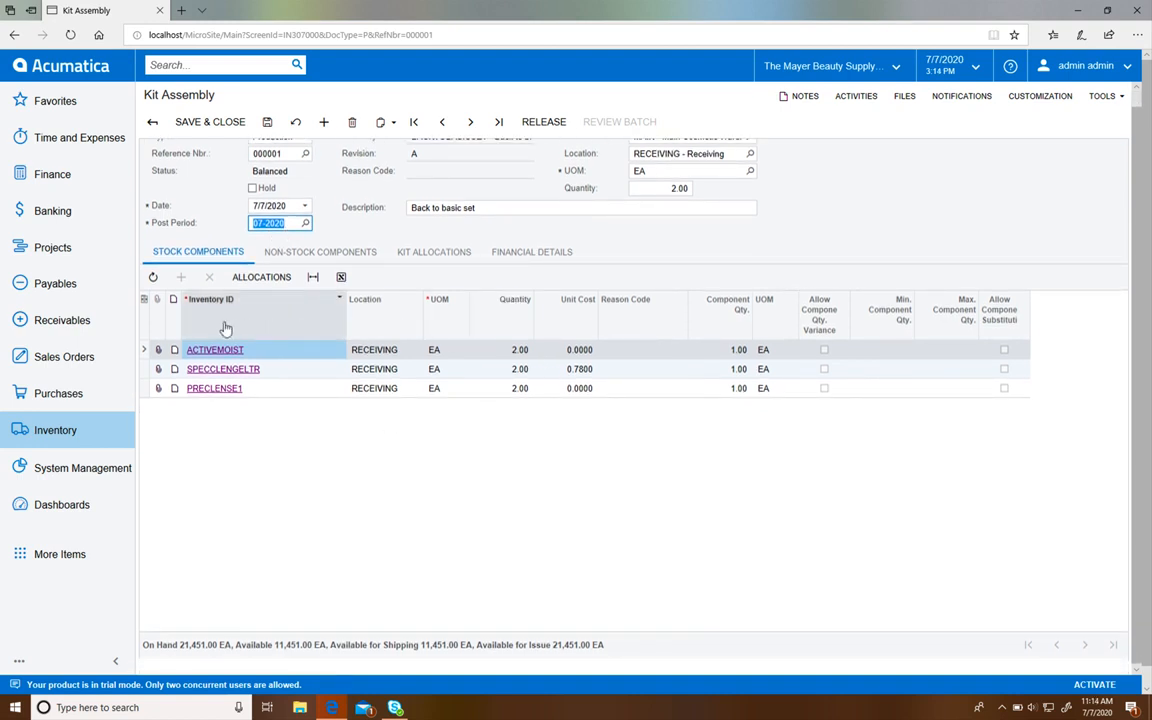
scroll(235, 330, up, 1)
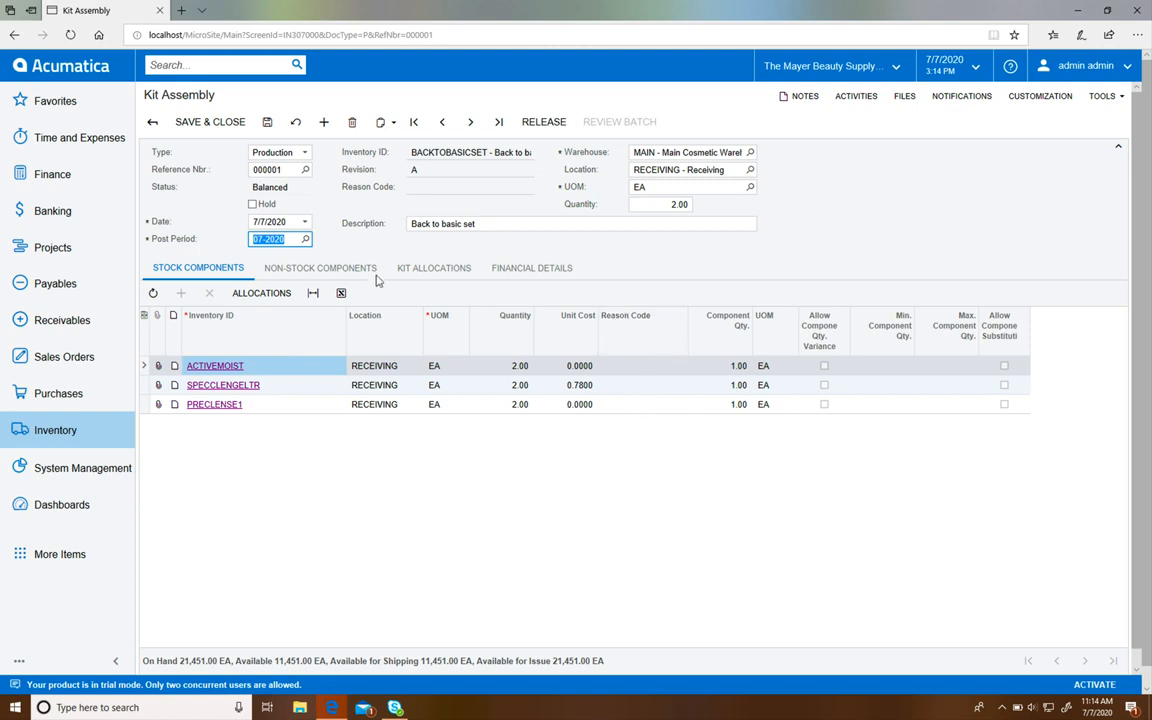
click(298, 273)
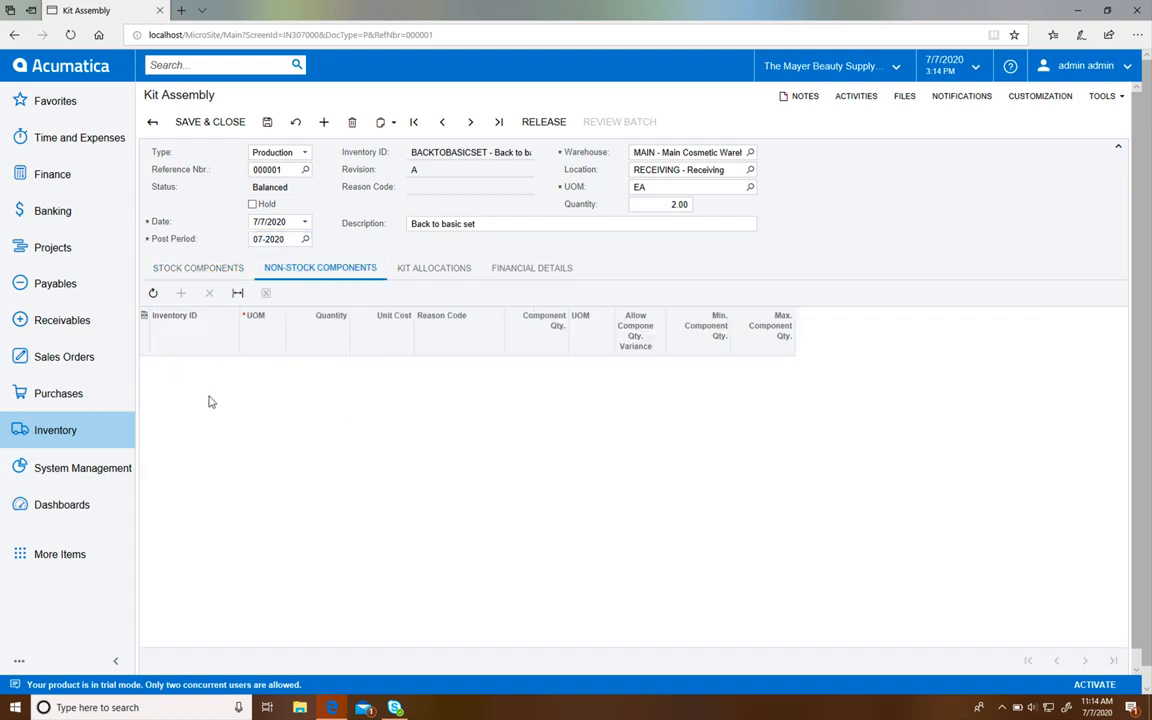
- Review the kit allocations and the available lot/serial numbers without choosing one, check the financial details, and return to the stock components
click(456, 272)
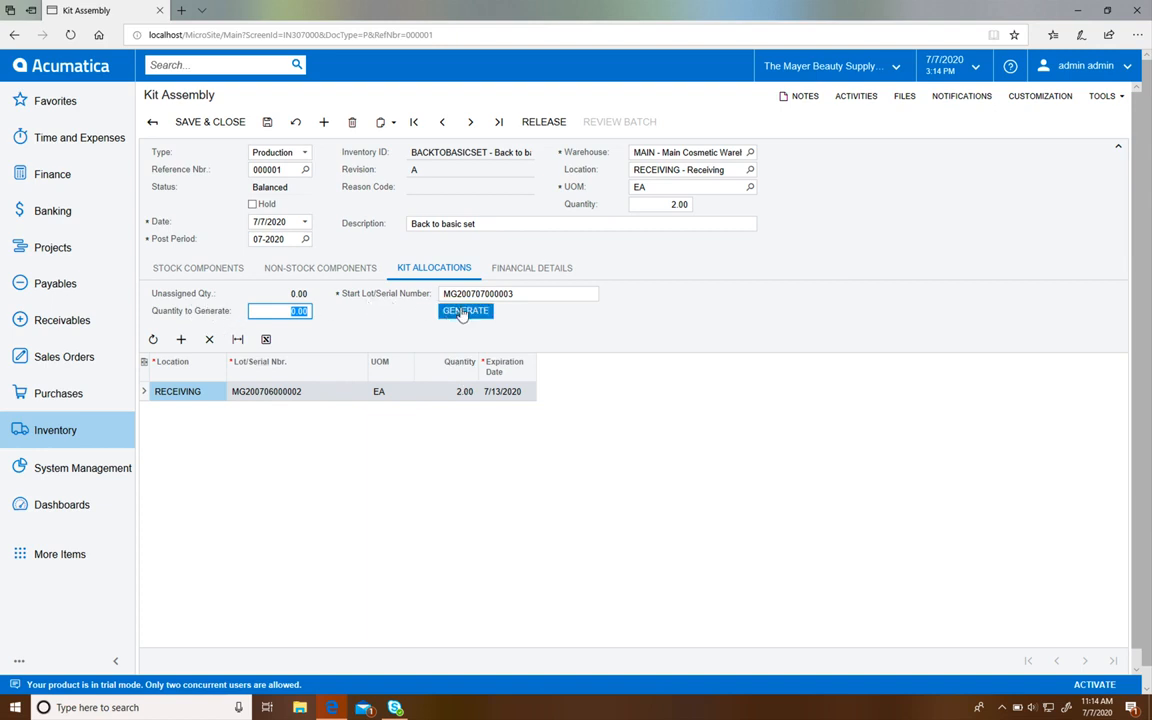
click(283, 391)
click(373, 392)
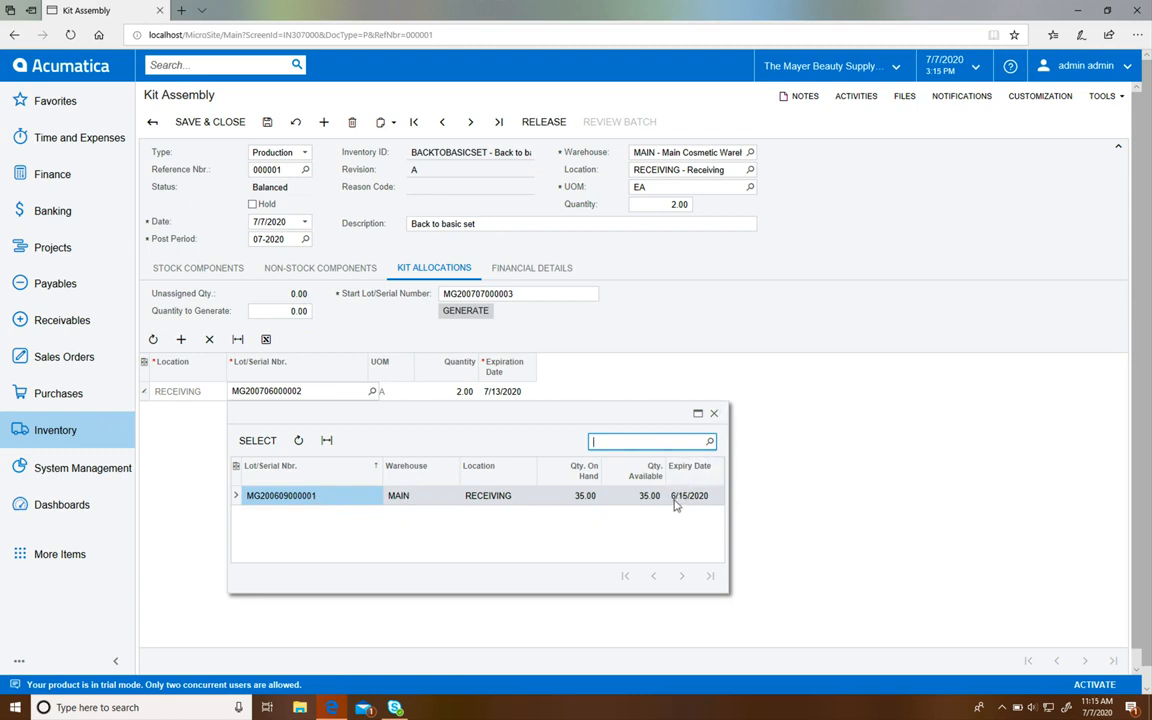
click(713, 413)
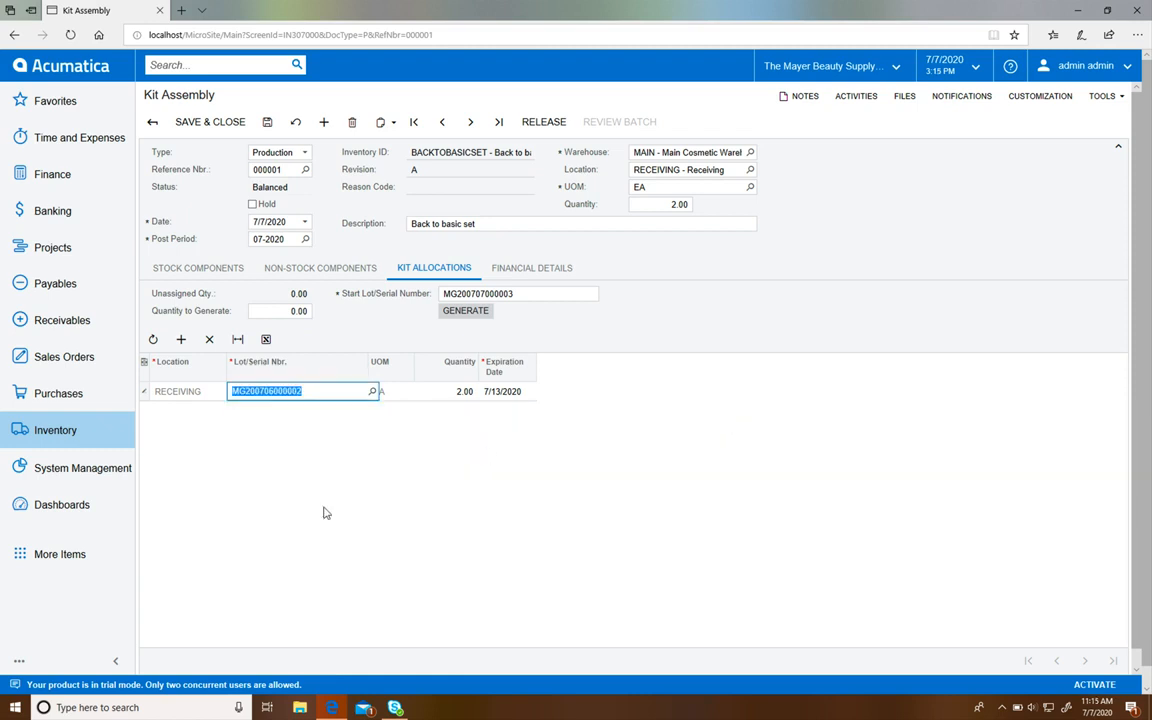
click(548, 272)
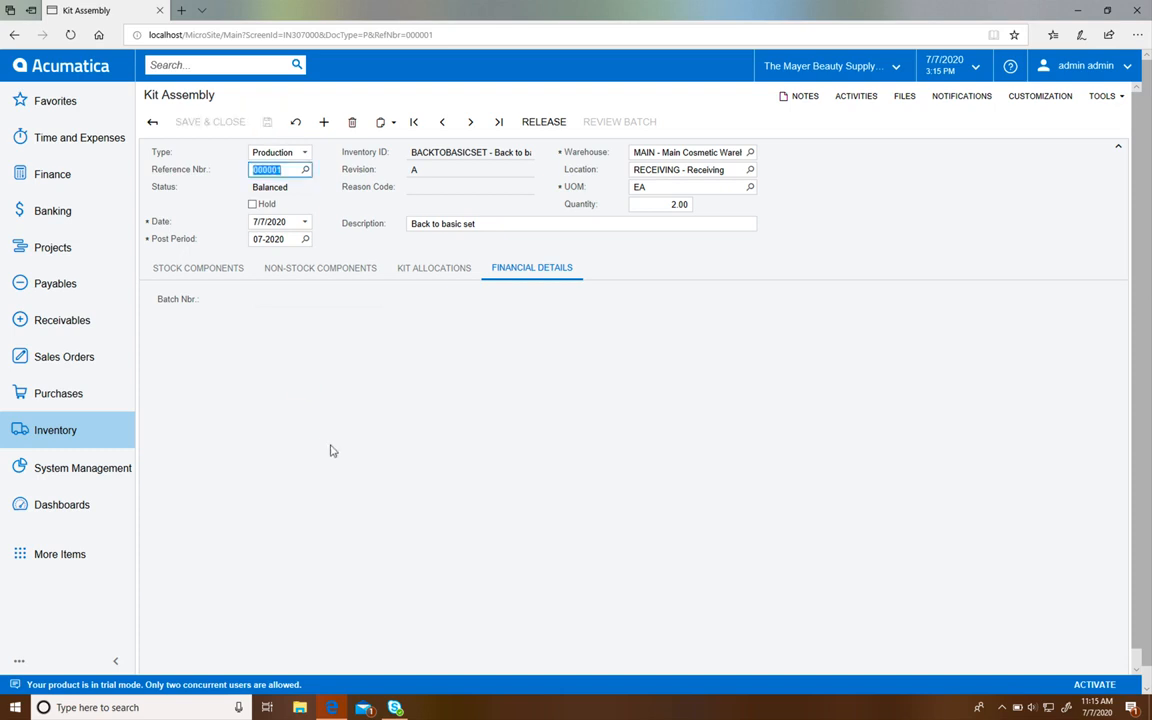
click(193, 267)
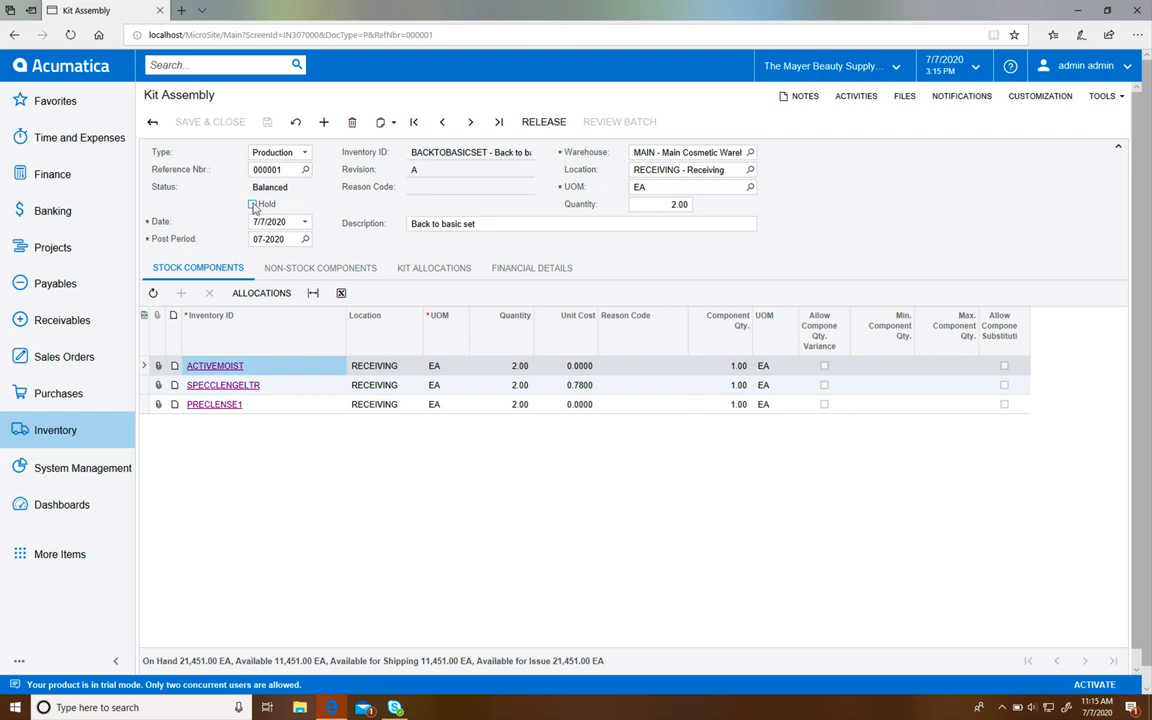
- Try to release the BACKTOBASICSET kit assembly
click(558, 124)
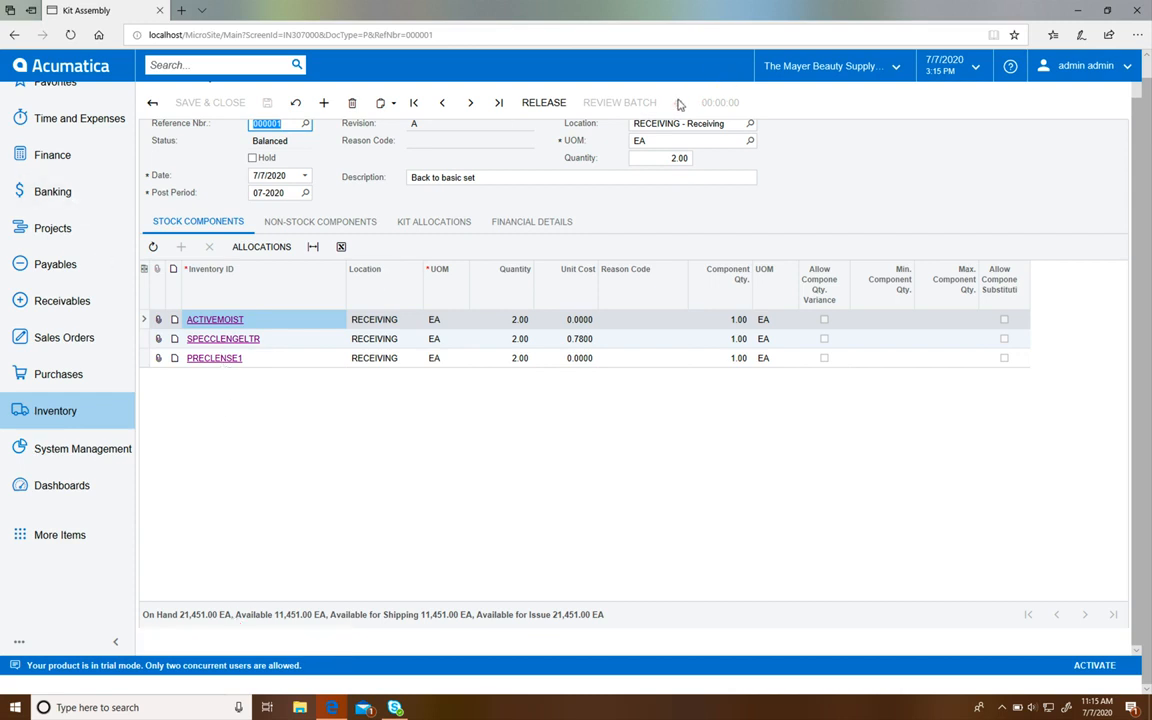
mouse_move(679, 103)
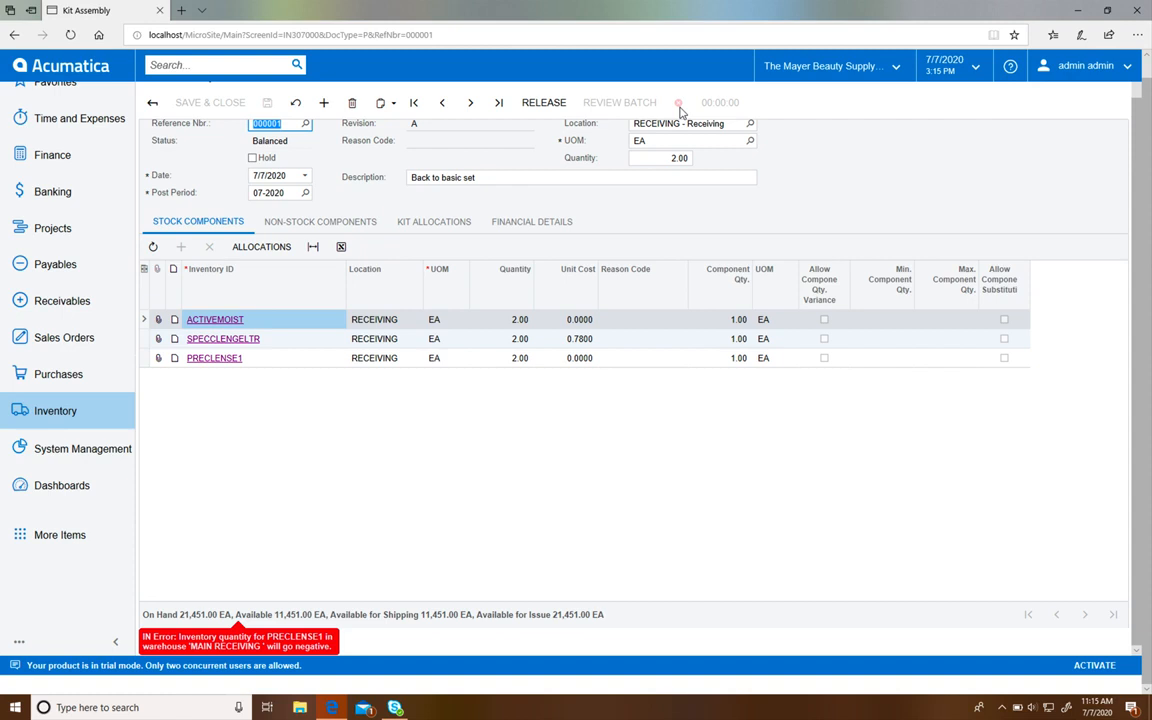
scroll(679, 110, up, 1)
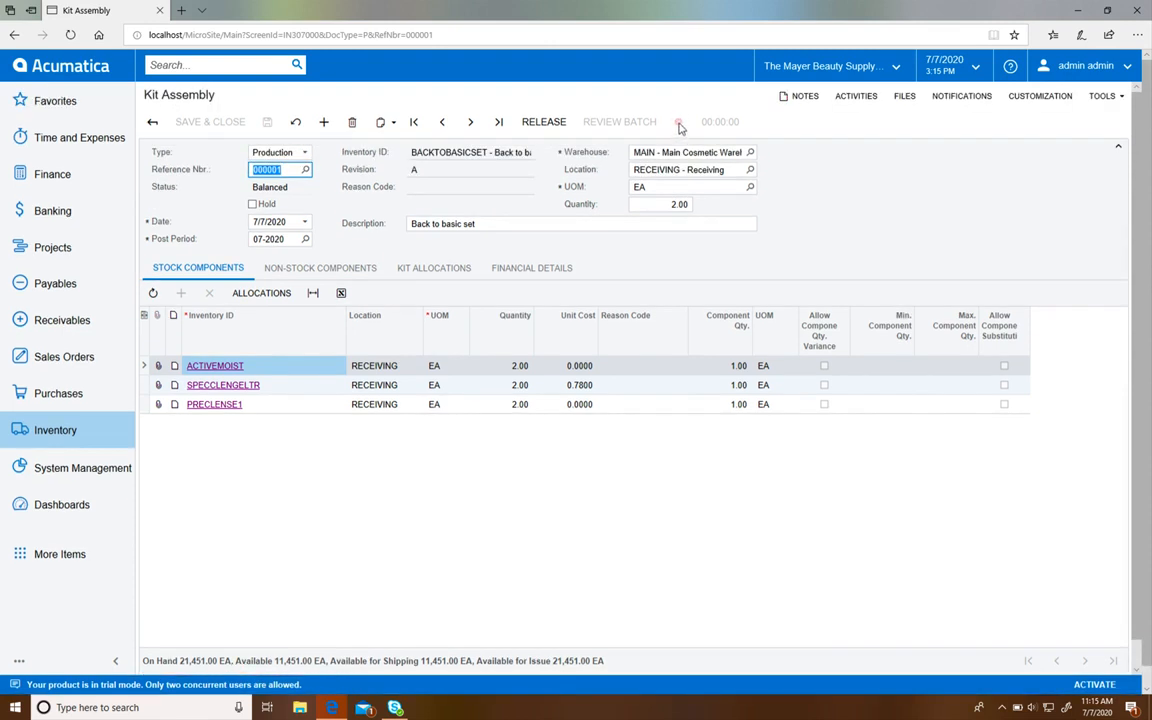
- Return to the list of kit assemblies and check the filter options of the Type column without changing them
click(155, 123)
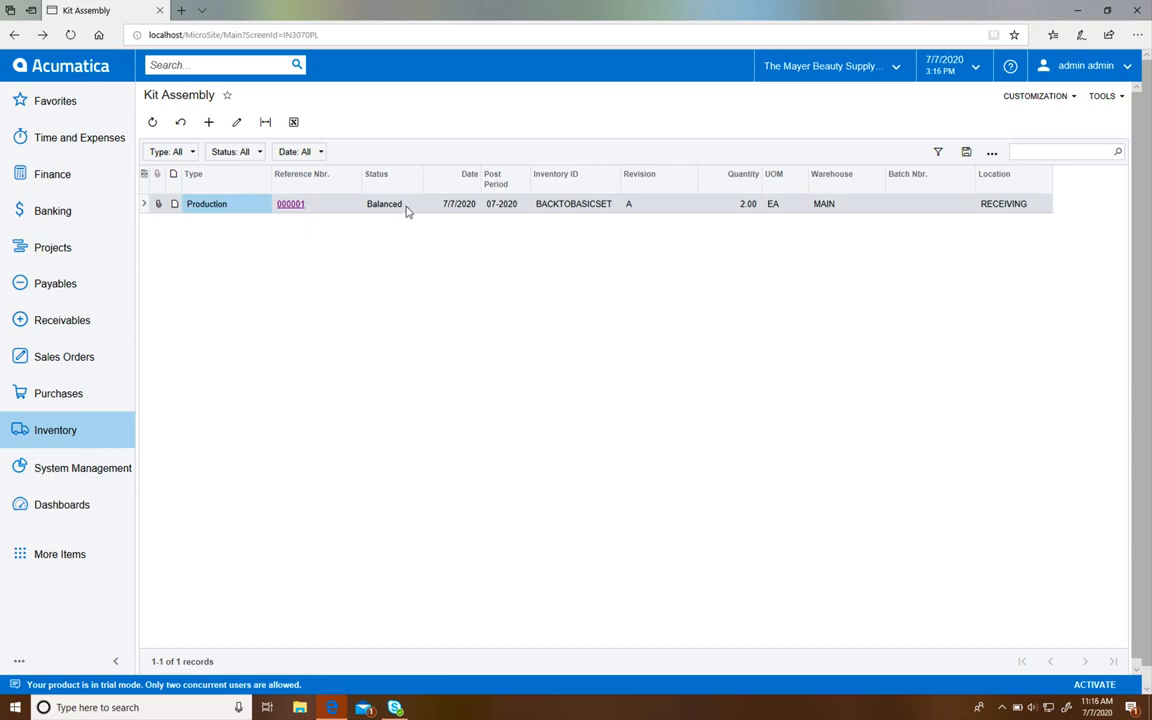
click(216, 184)
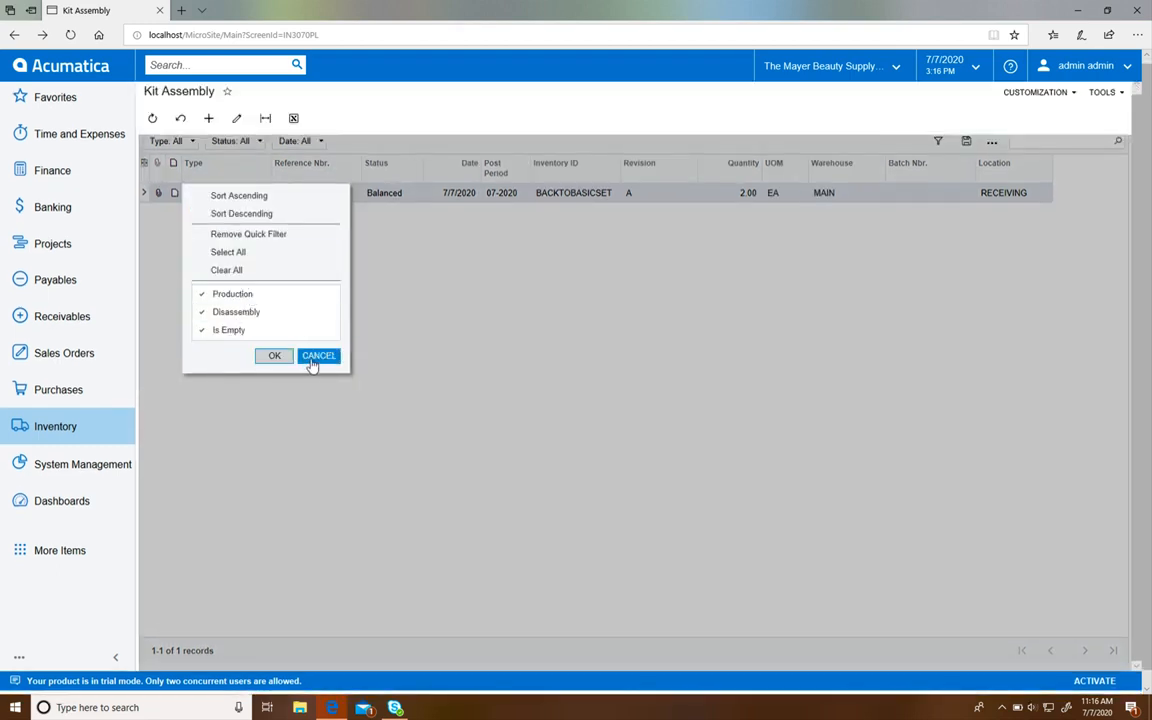
click(313, 361)
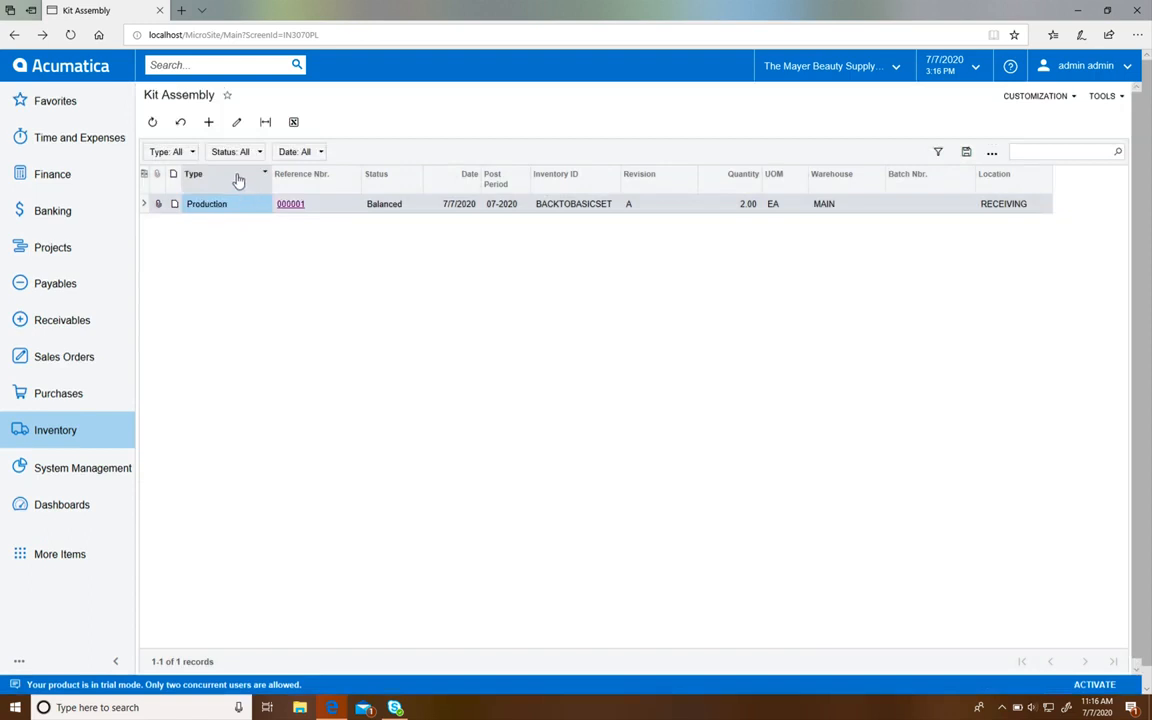
click(210, 175)
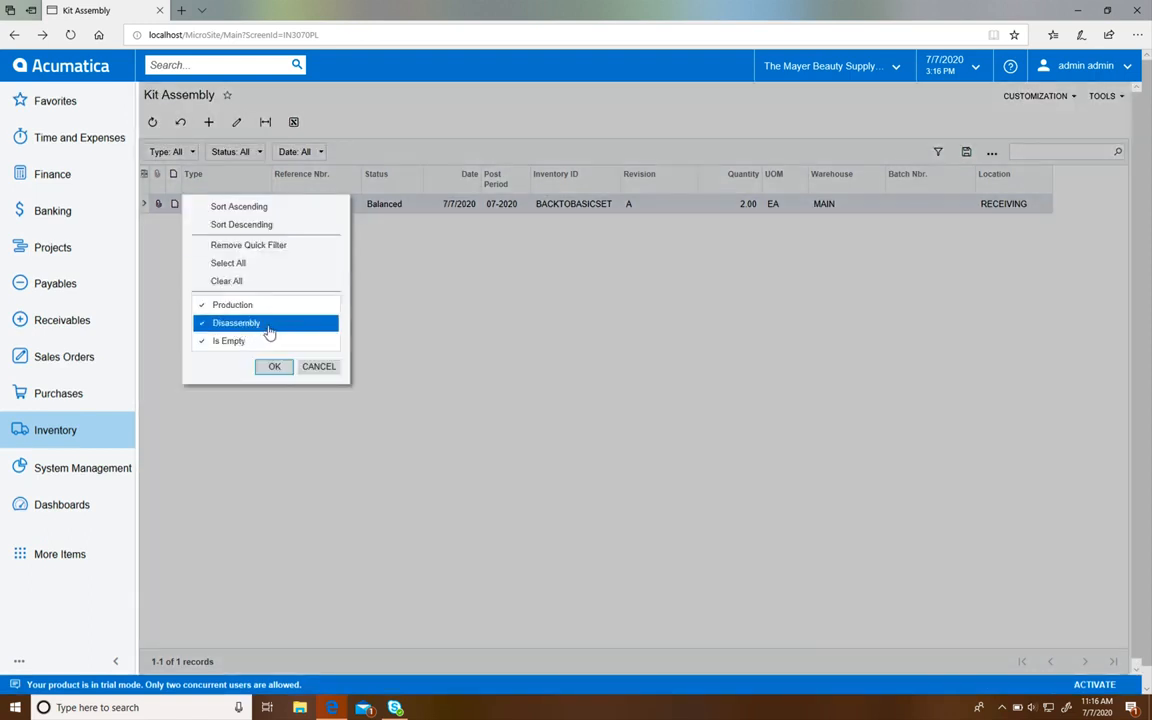
click(314, 367)
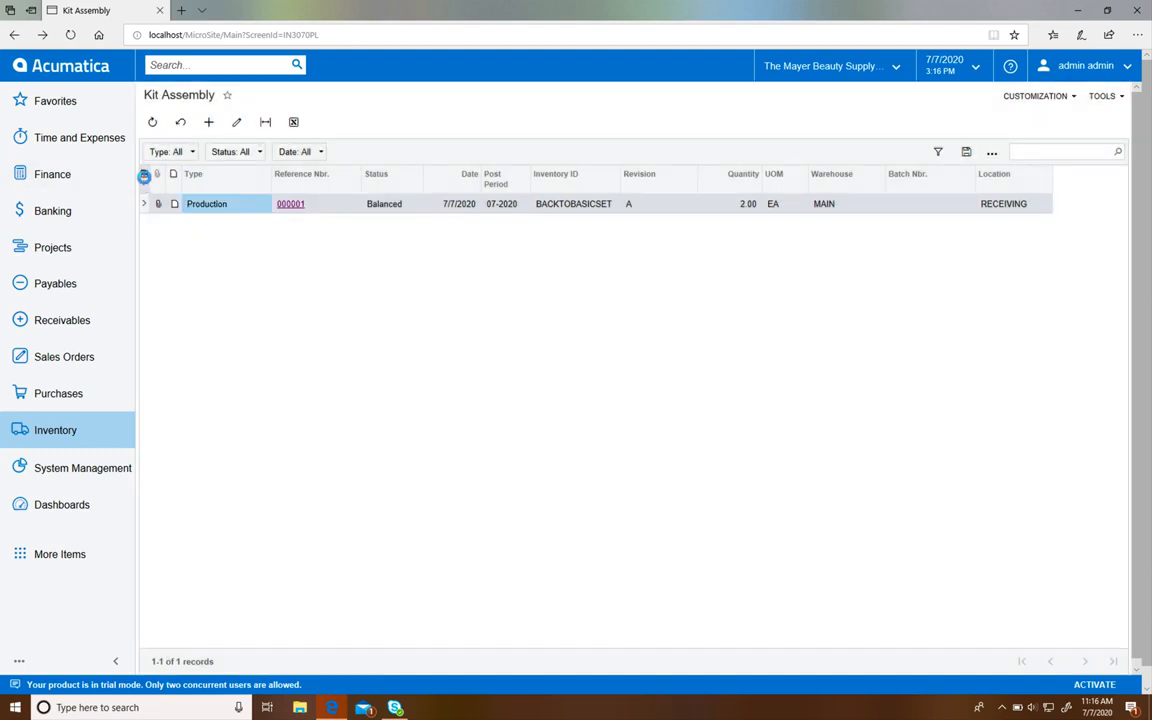
- Remove the Notes column from the columns displayed in the kit assembly list
click(143, 174)
click(558, 324)
click(685, 377)
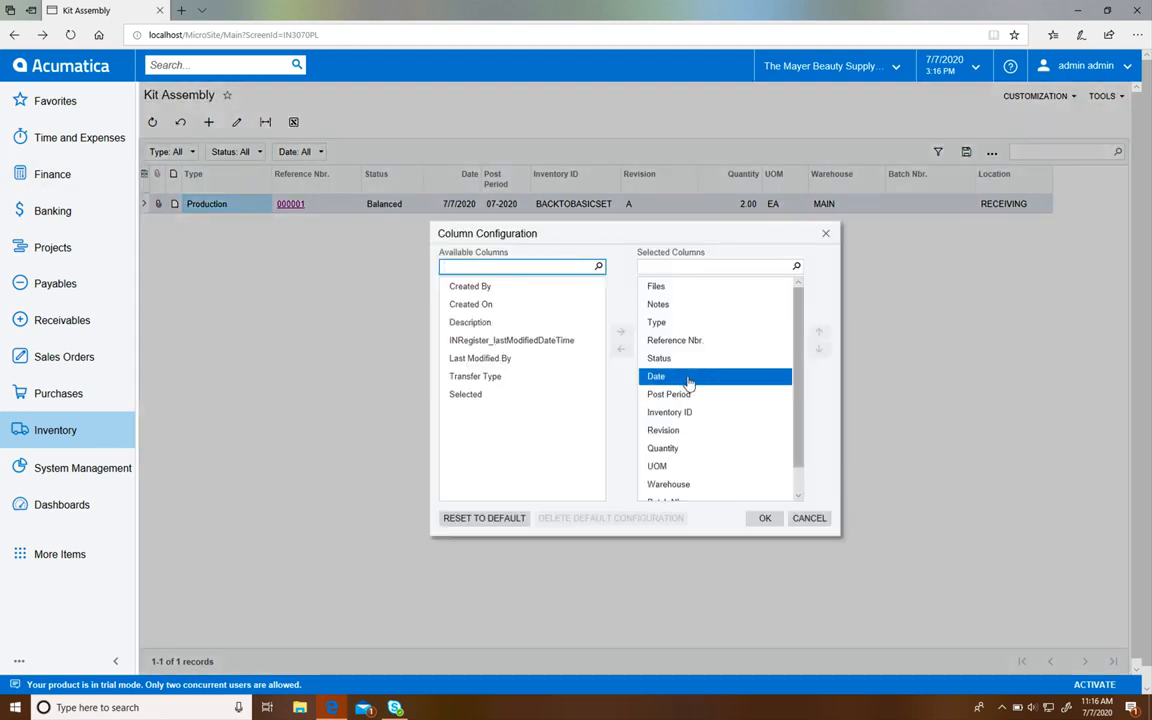
scroll(687, 380, down, 1)
scroll(689, 383, down, 1)
scroll(655, 398, up, 1)
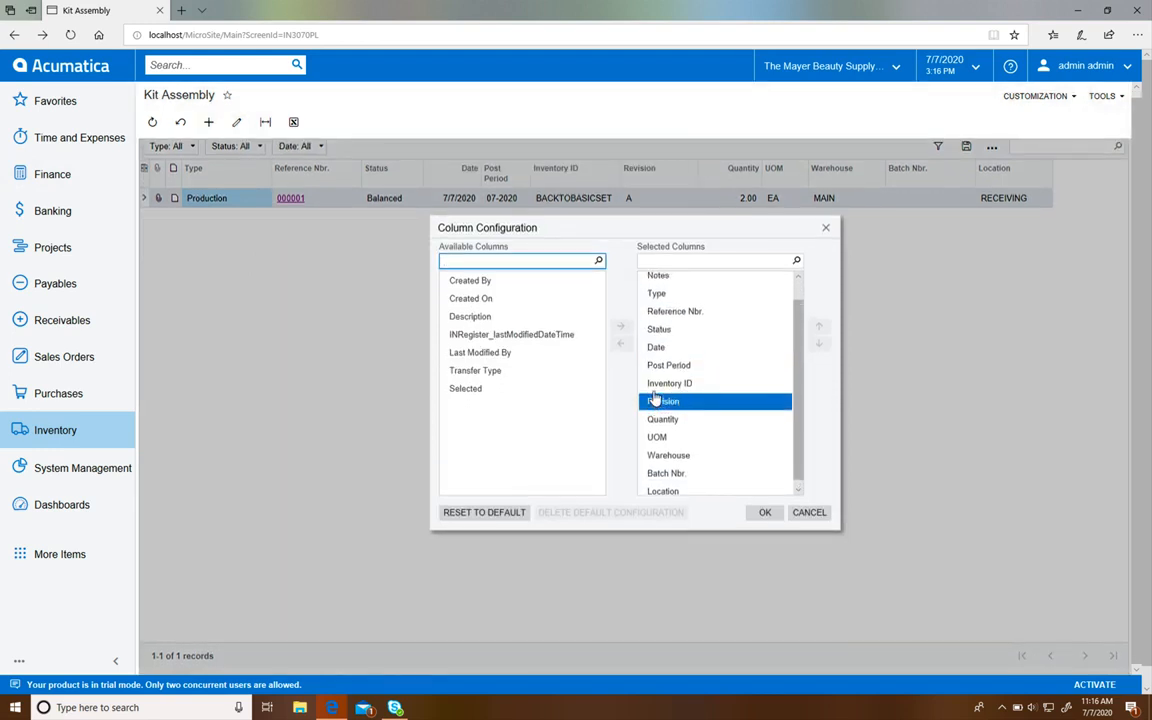
scroll(691, 464, up, 1)
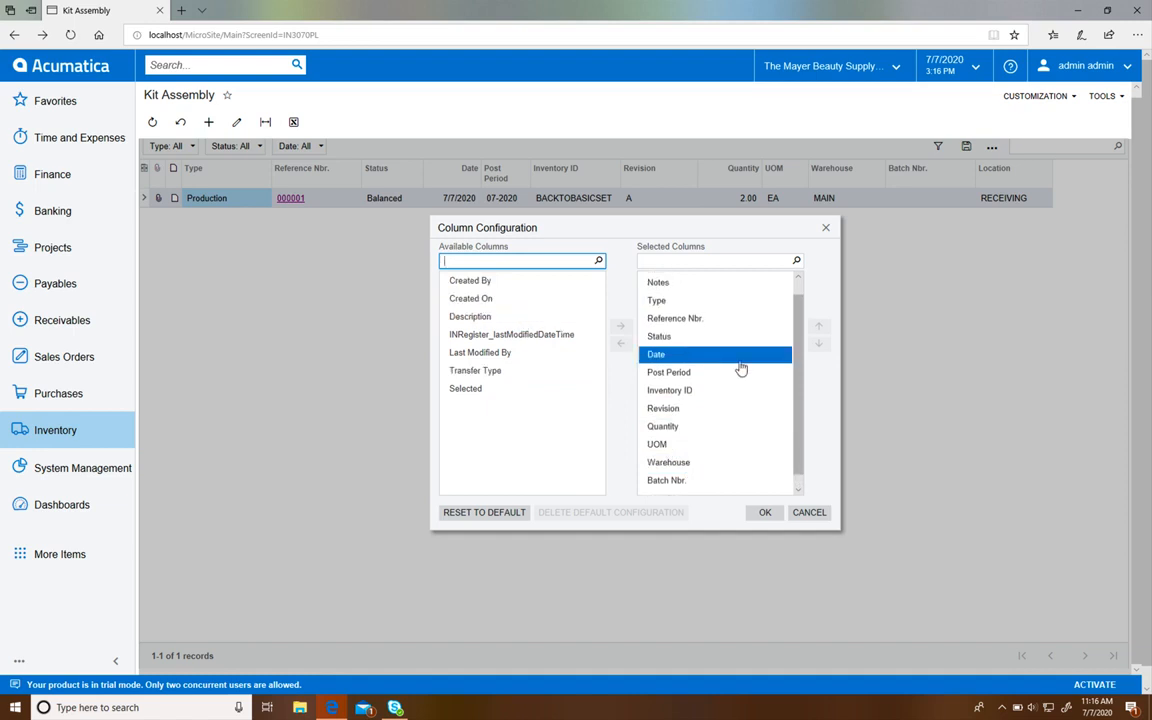
scroll(738, 362, up, 1)
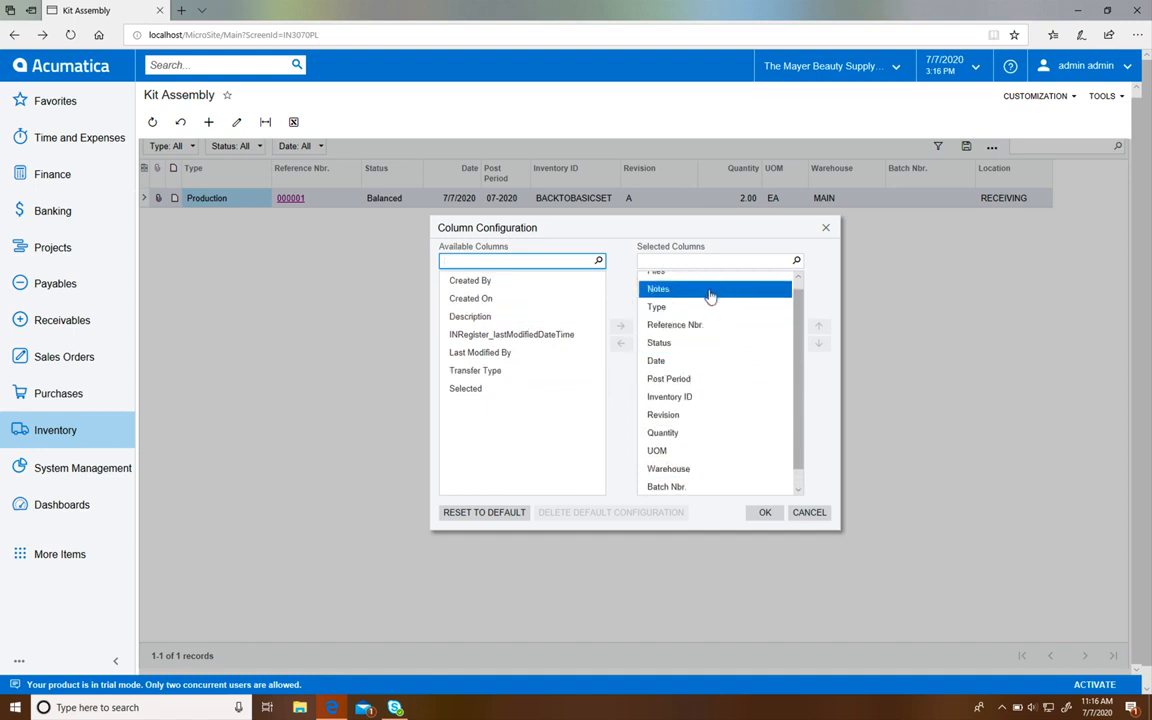
click(710, 291)
click(621, 343)
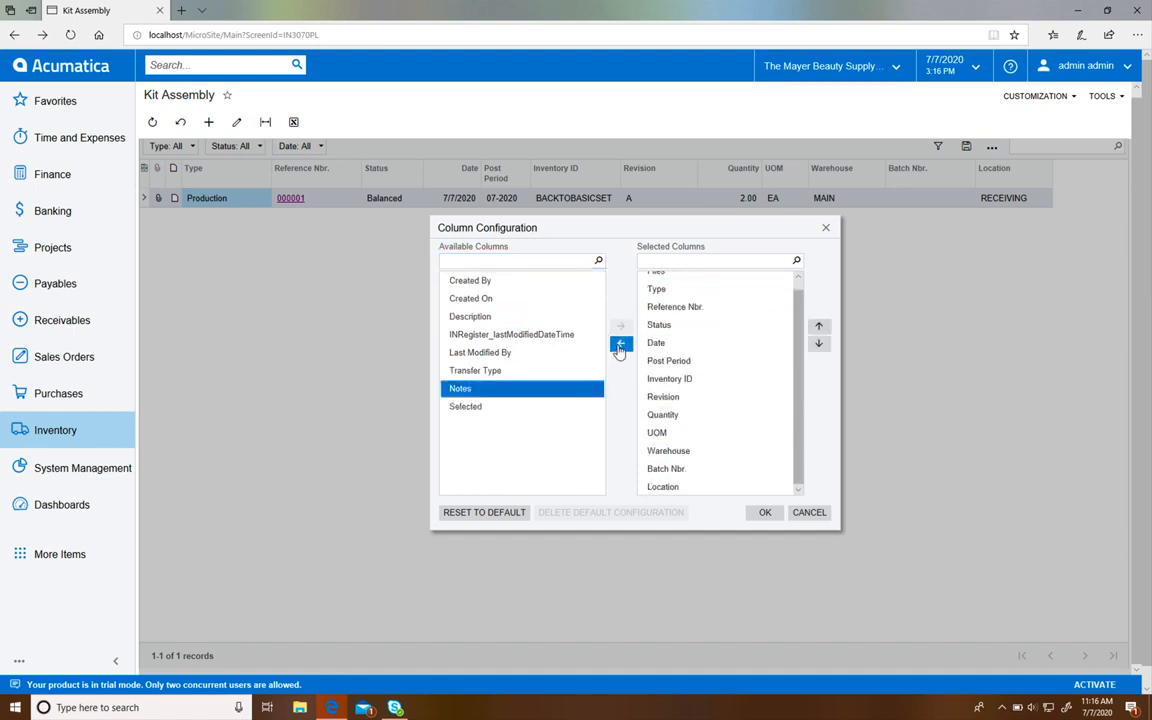
click(763, 515)
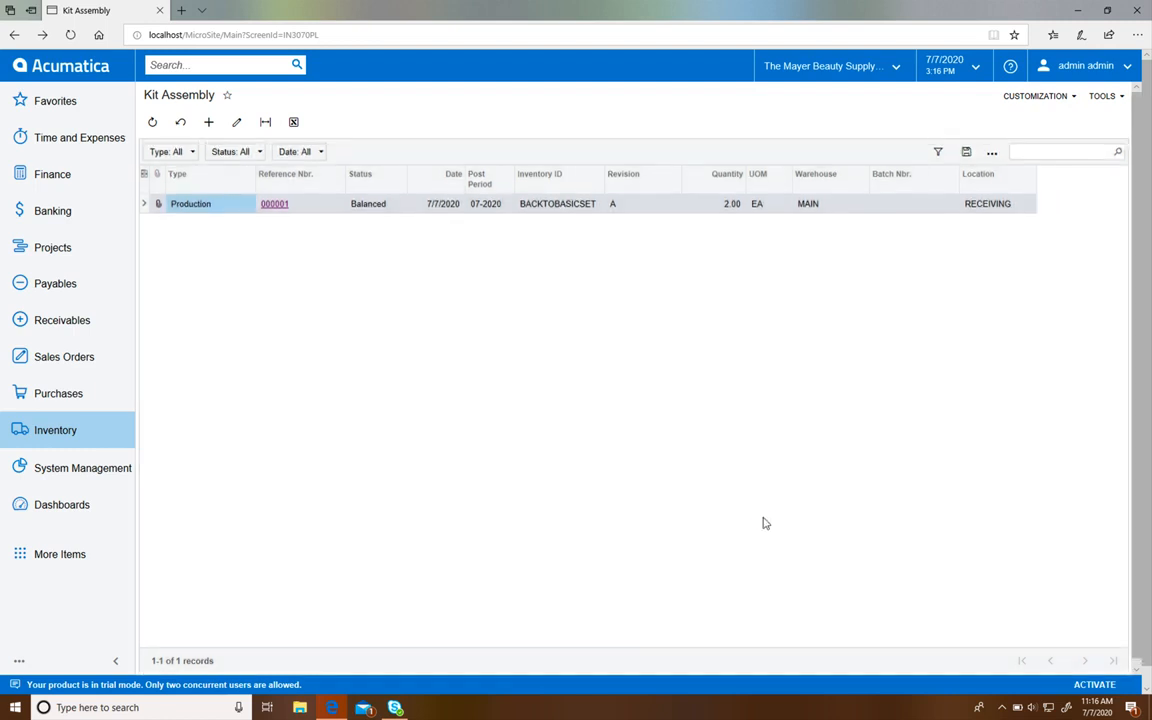